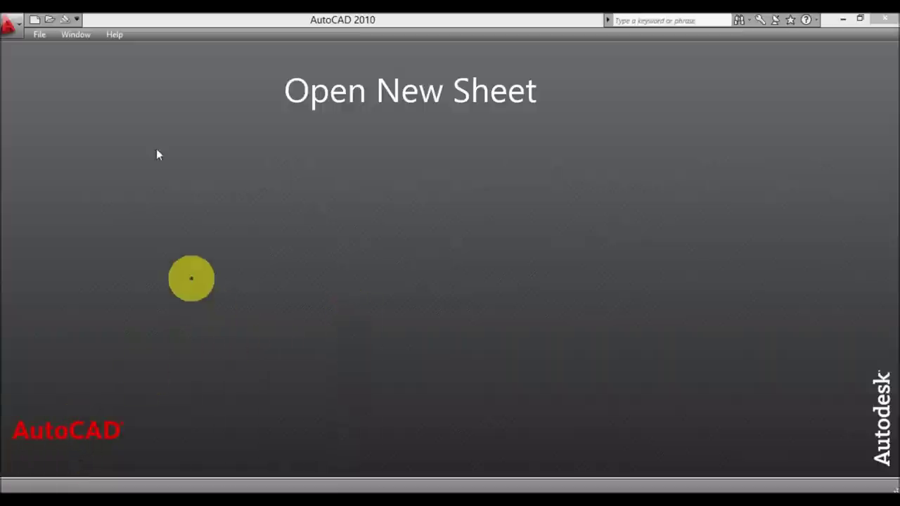
- Create a new blank drawing, Drawing5.dwg, from the acadiso template
click(37, 22)
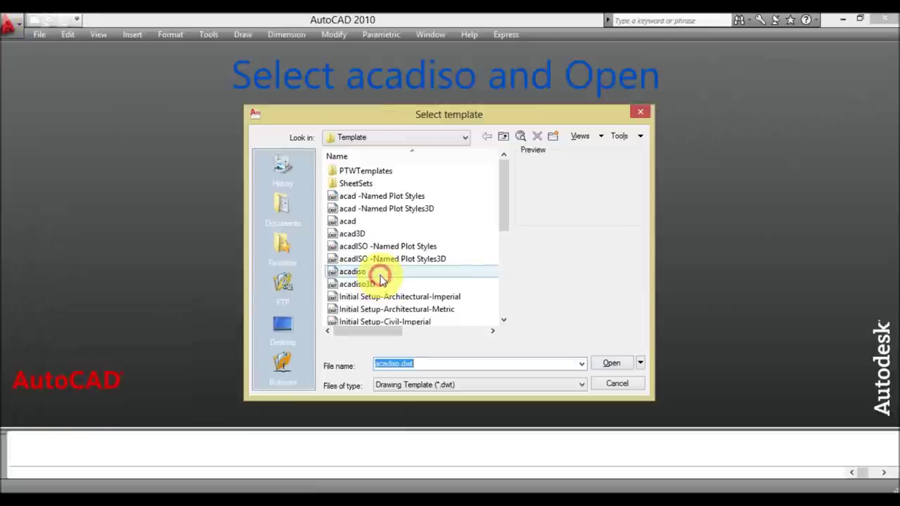
click(355, 272)
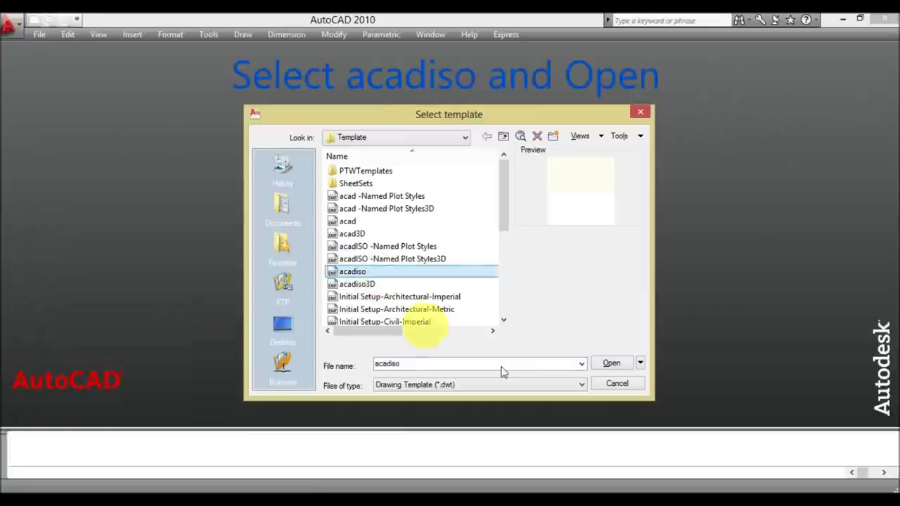
click(608, 365)
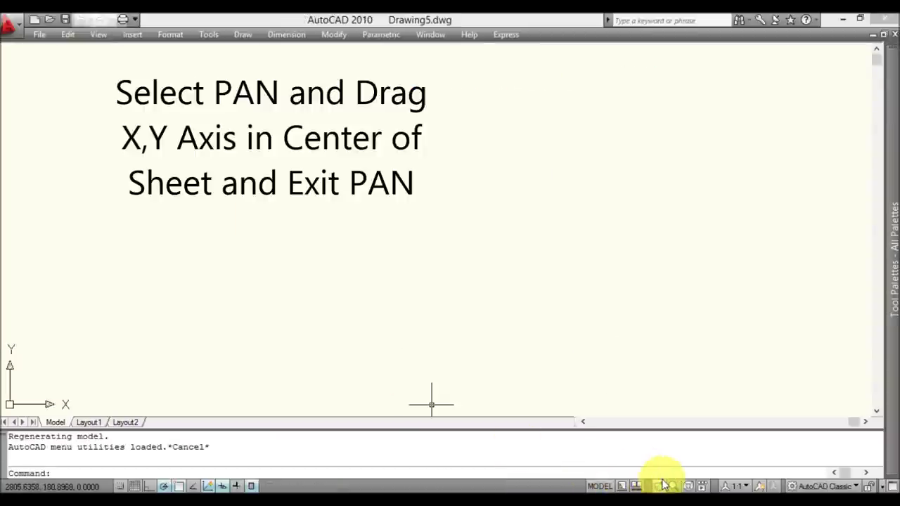
- Pan the view so the UCS origin sits in the middle of the sheet
click(659, 486)
mouse_move(103, 378)
mouse_down()
mouse_move(495, 235)
mouse_move(512, 203)
mouse_move(489, 199)
mouse_up()
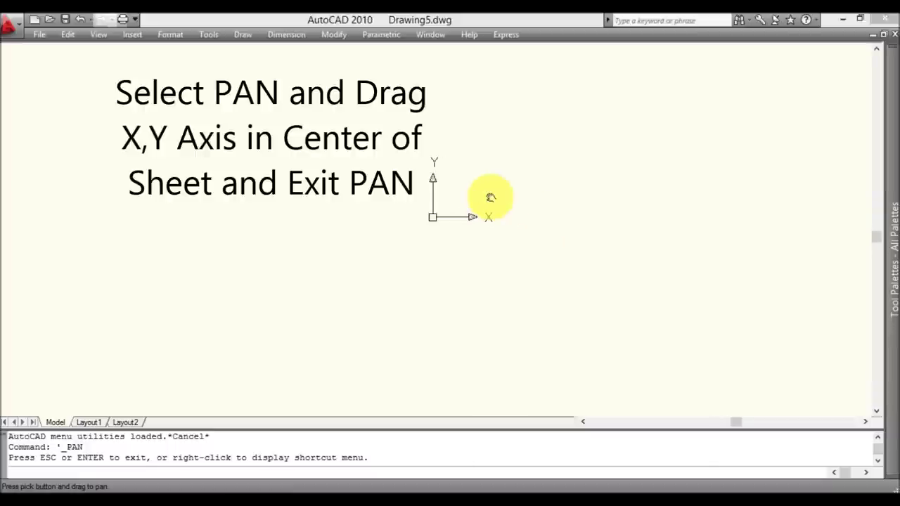
right_click(488, 198)
click(519, 206)
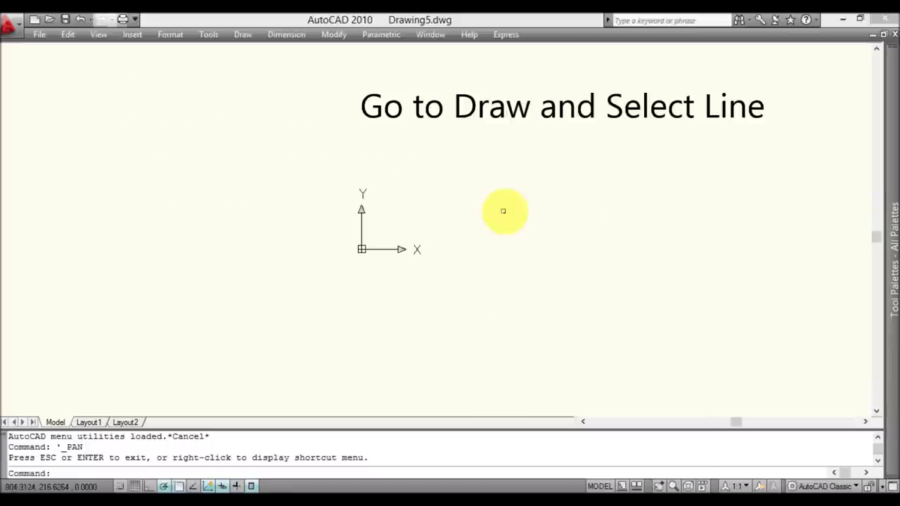
- Start a line with its first point at 70,18
click(241, 37)
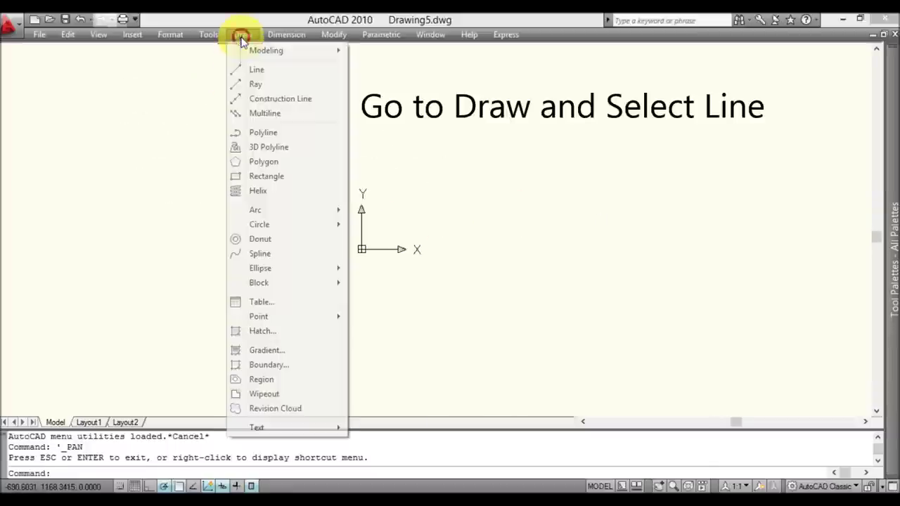
click(277, 74)
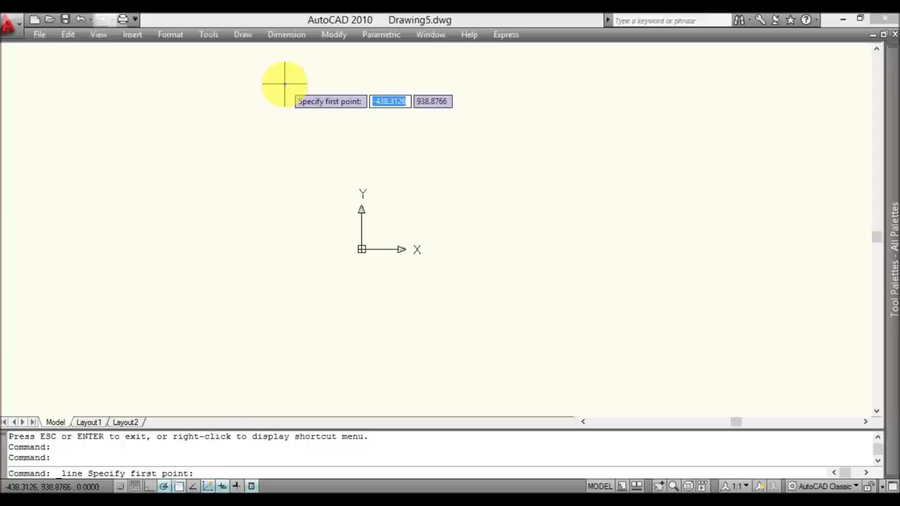
text(7)
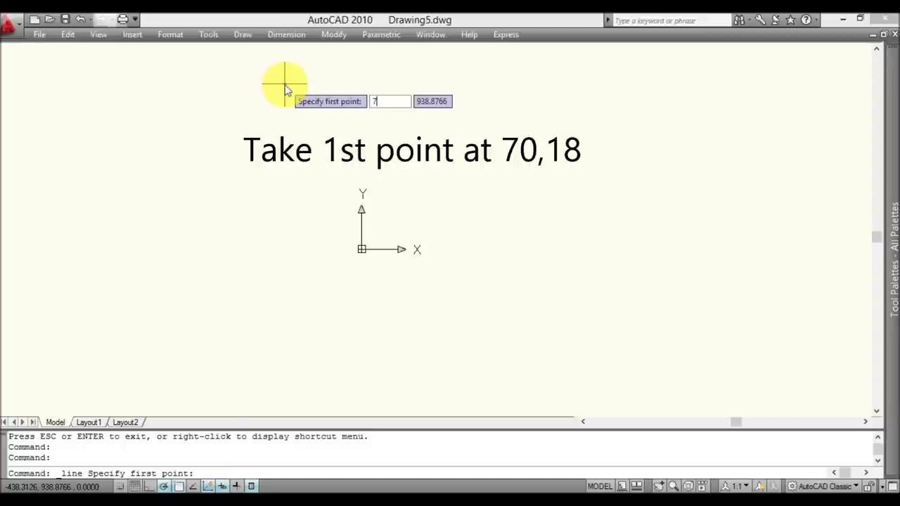
text(0)
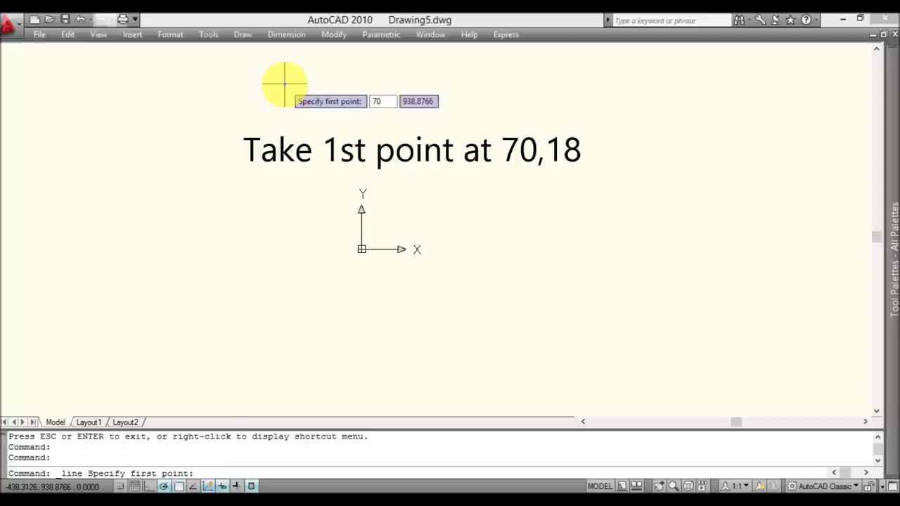
key(Tab)
text(18)
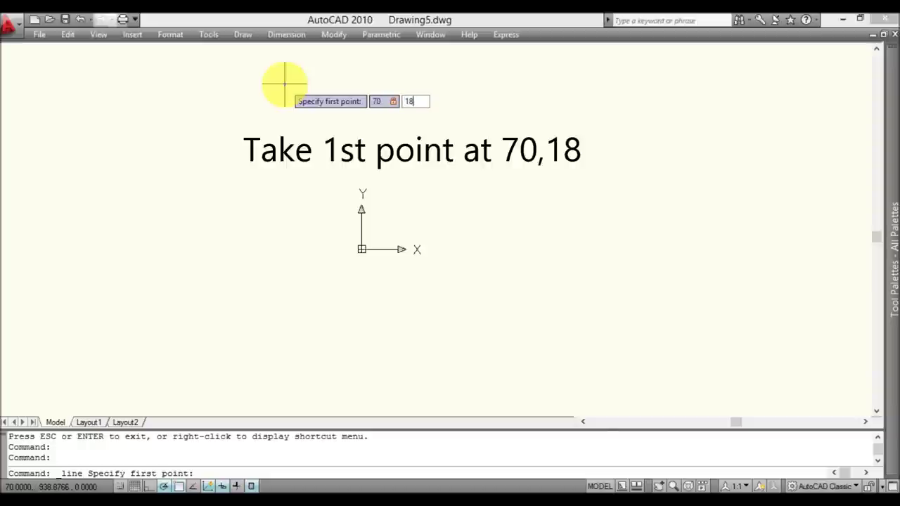
key(Return)
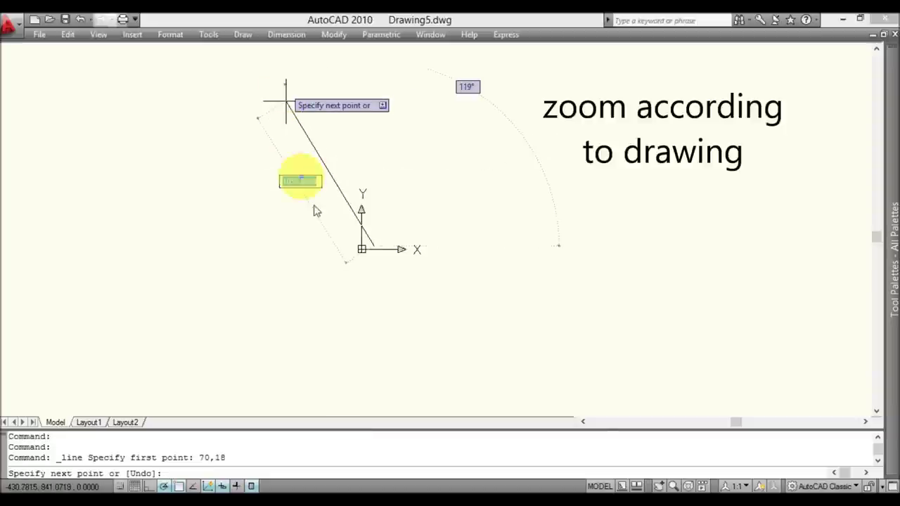
- Zoom in and draw the first two segments: 17 at 90° and 20 at 180°
scroll(336, 284, up, 2)
scroll(336, 282, up, 1)
scroll(336, 284, up, 2)
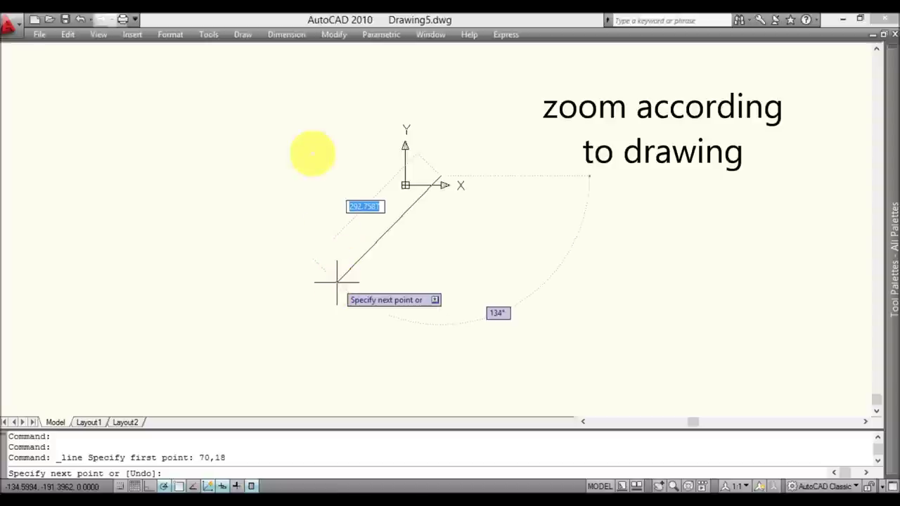
scroll(310, 150, up, 1)
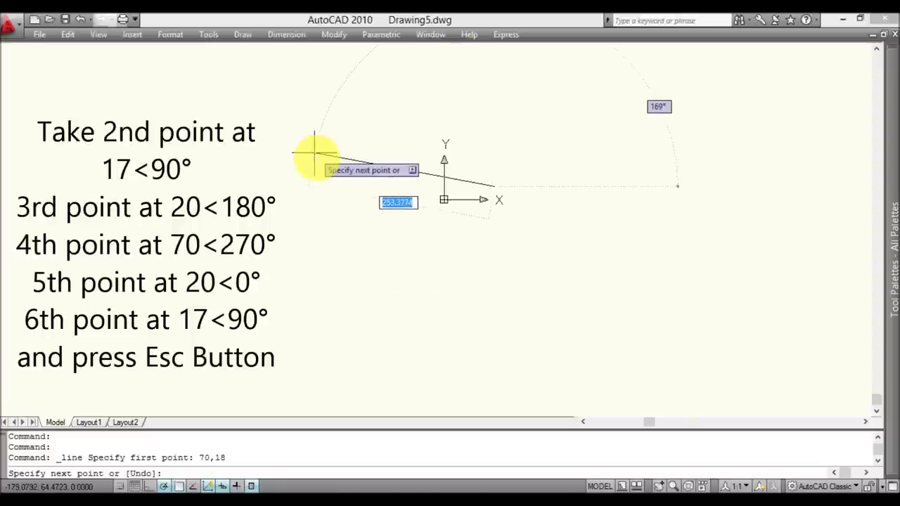
text(17)
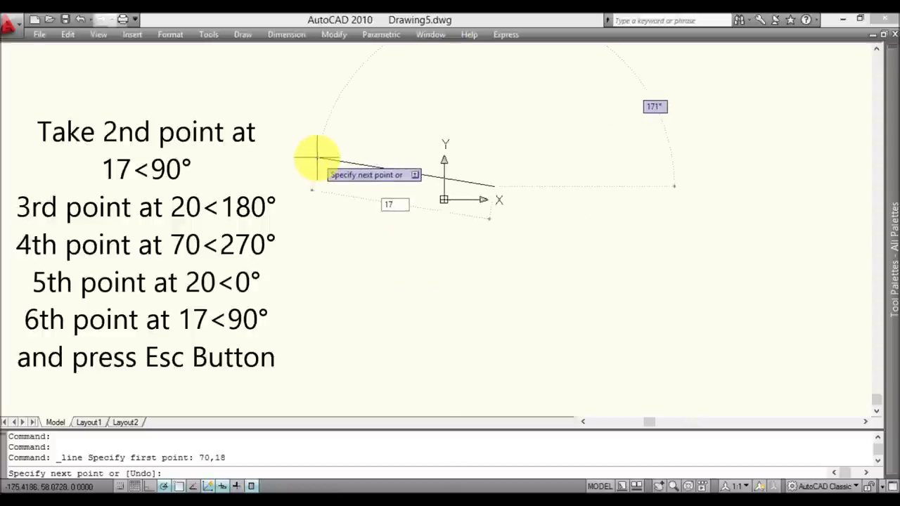
key(Tab)
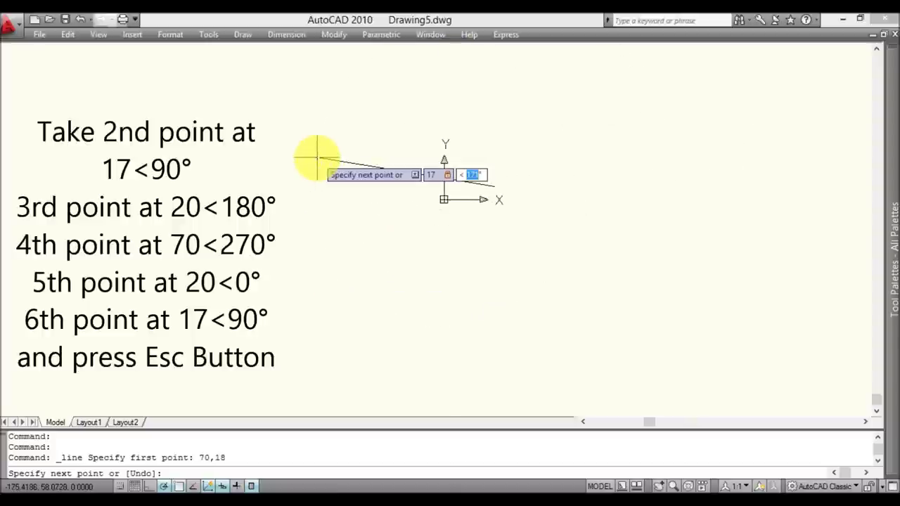
text(90)
key(Return)
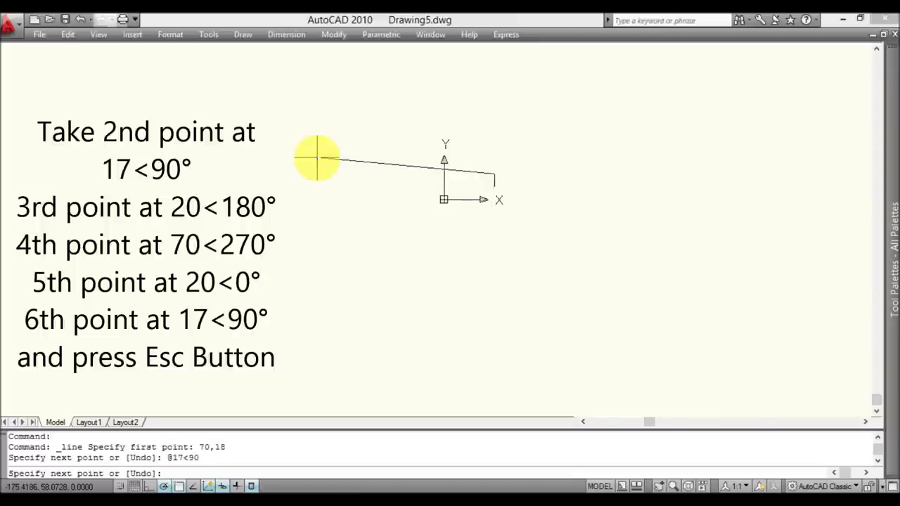
text(20)
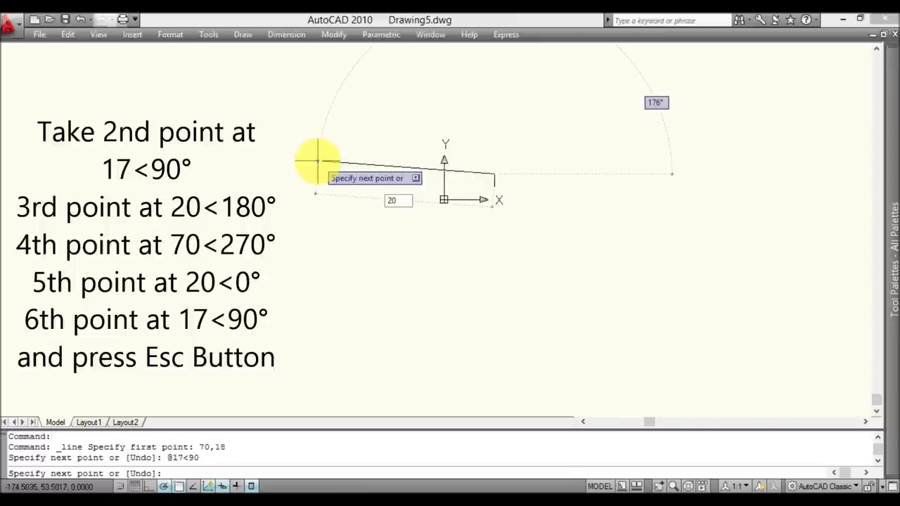
key(Tab)
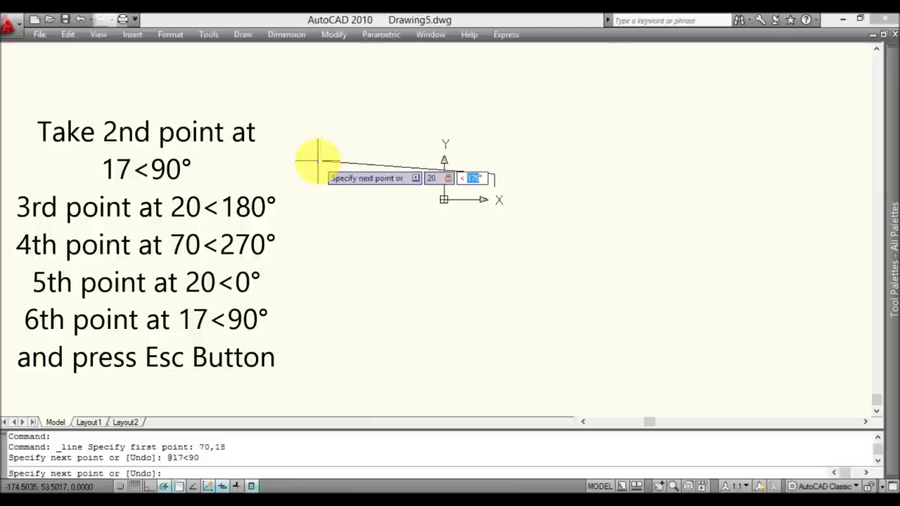
text(9)
text(80)
key(Return)
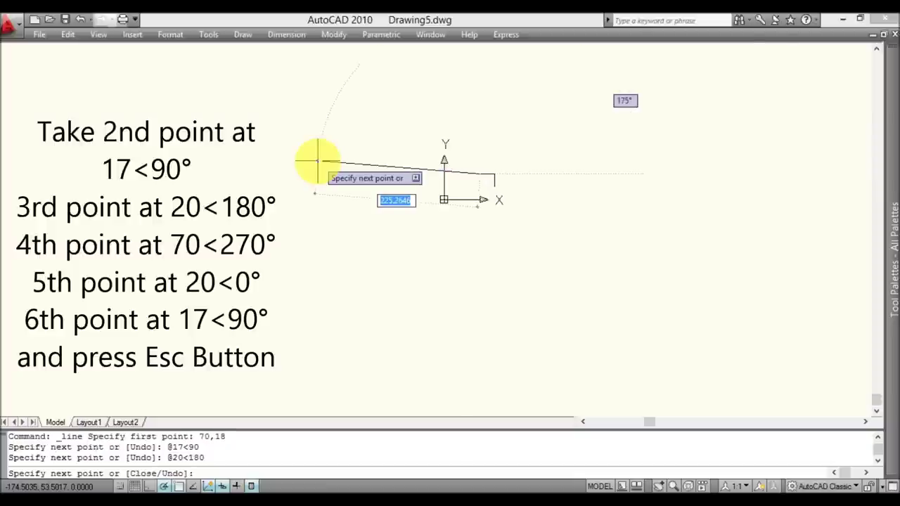
- Finish the profile with segments 70<270, 20<0 and 17<90, then end the line
text(70)
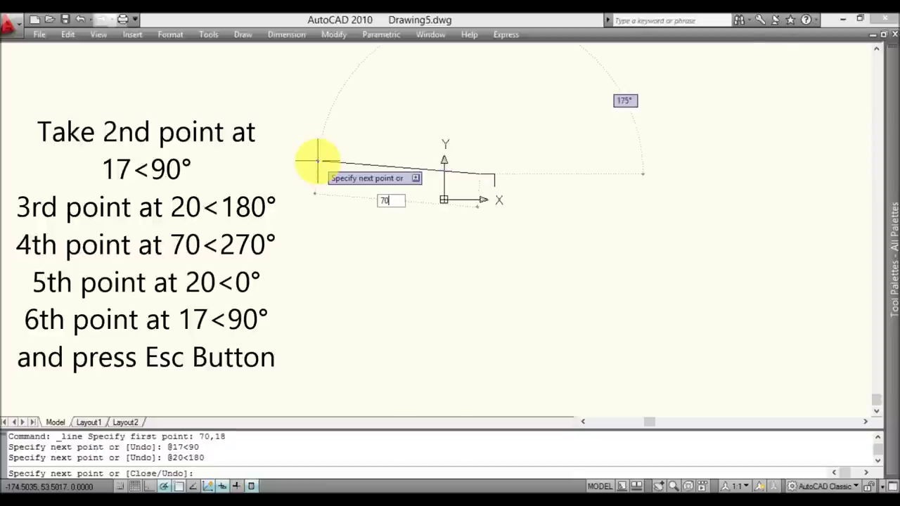
text(<270)
key(Return)
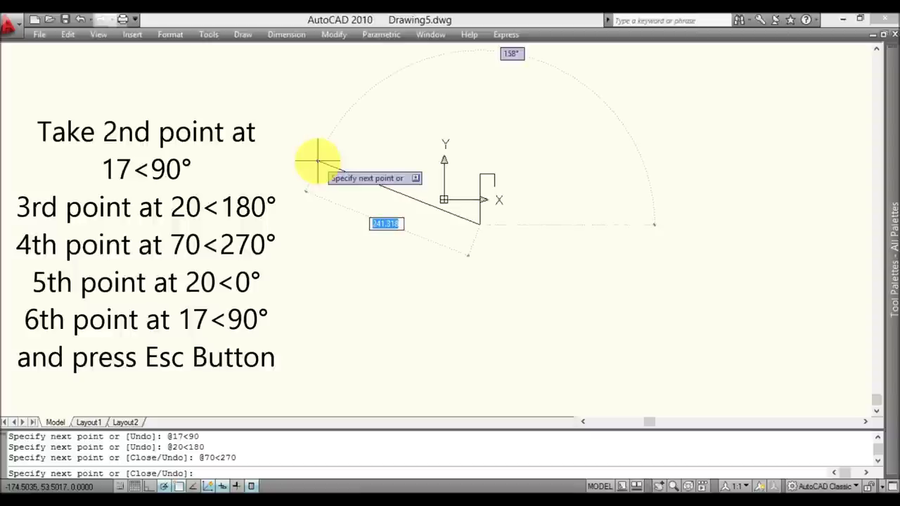
text(20)
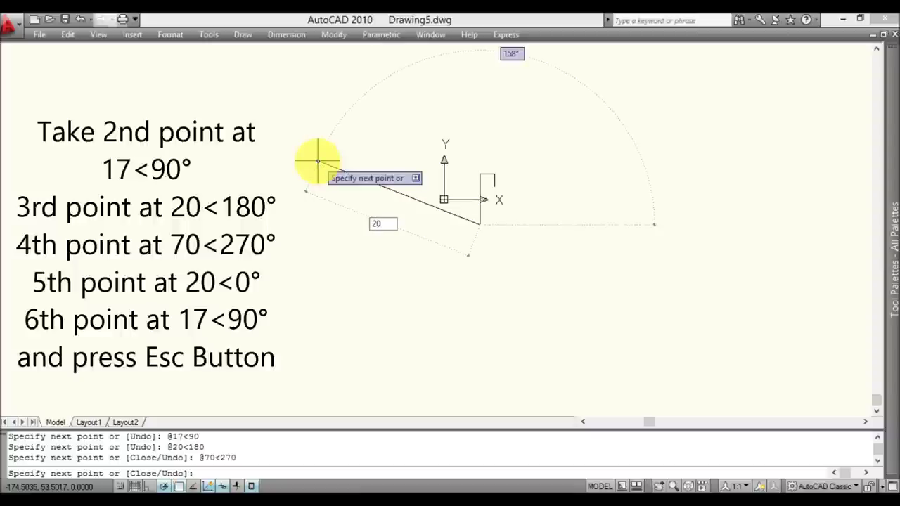
text(<)
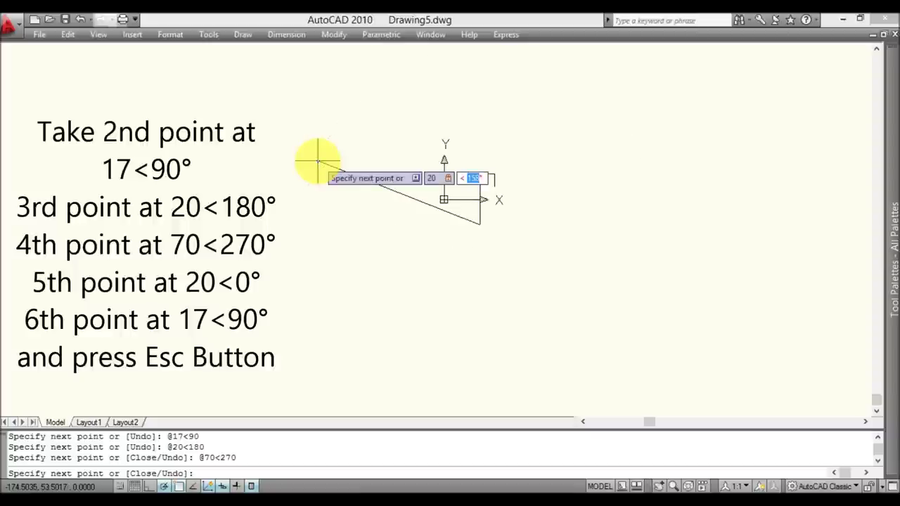
text(0)
key(Return)
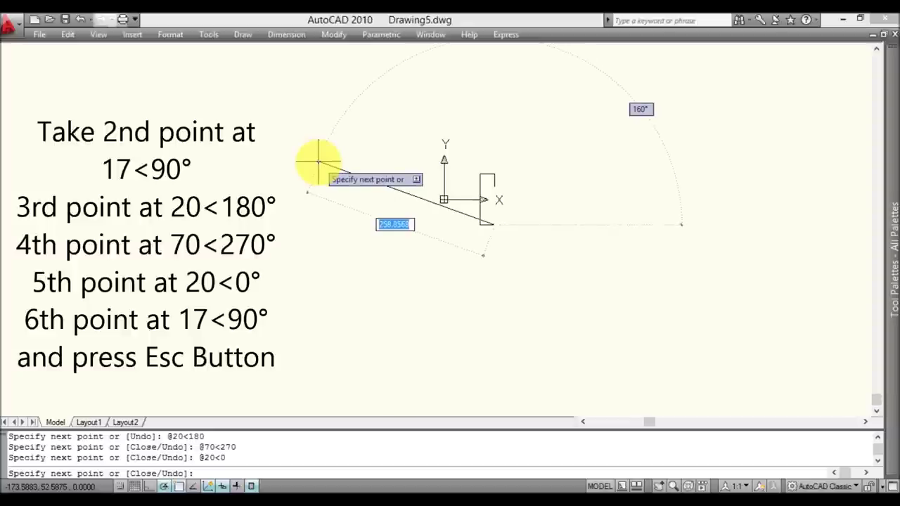
text(17)
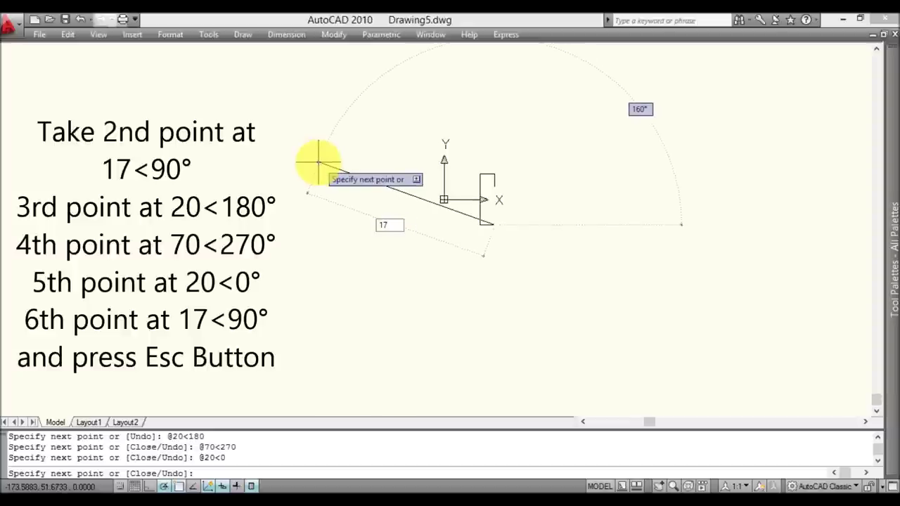
key(Tab)
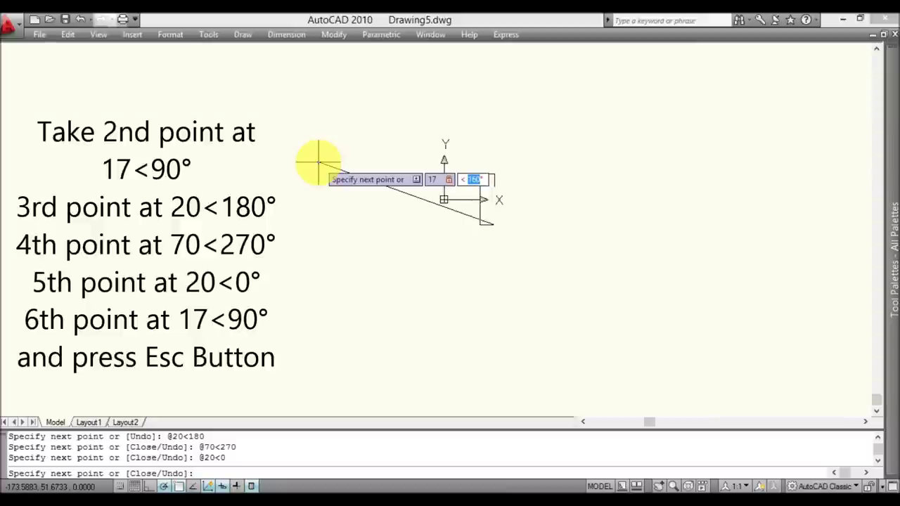
text(90)
key(Return)
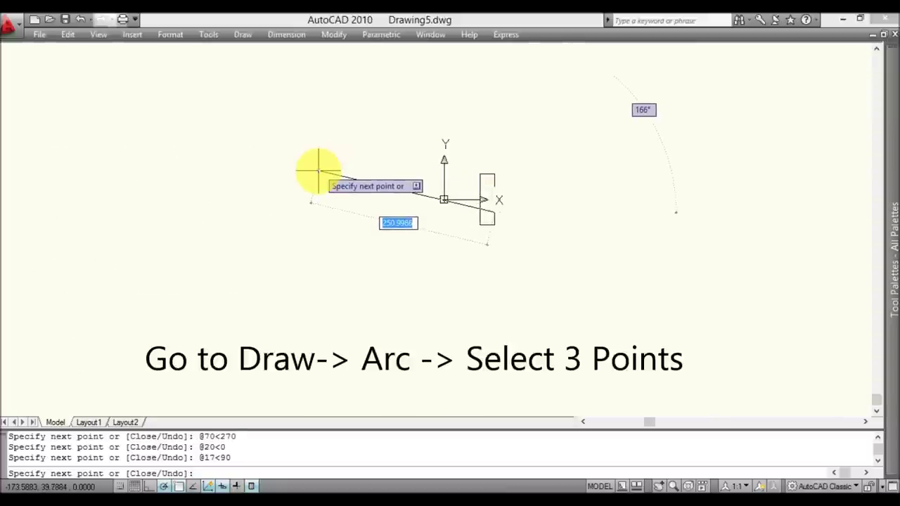
key(Escape)
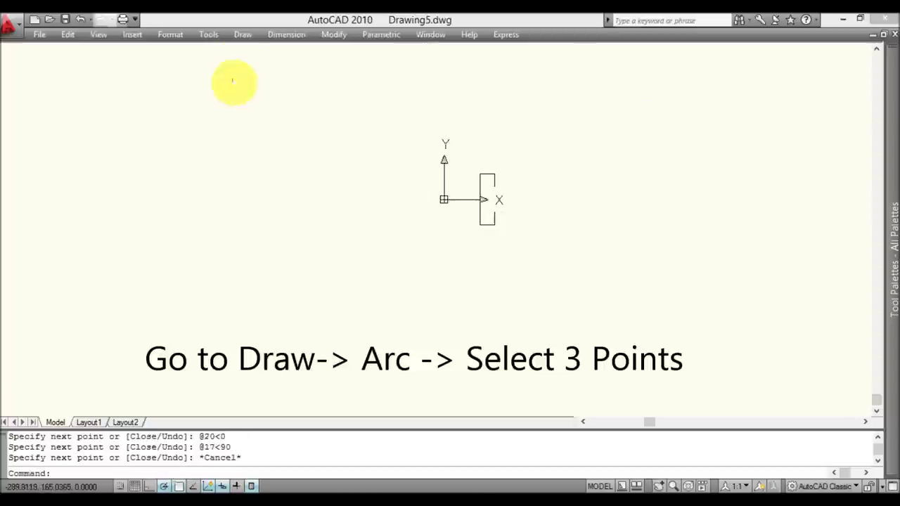
click(243, 35)
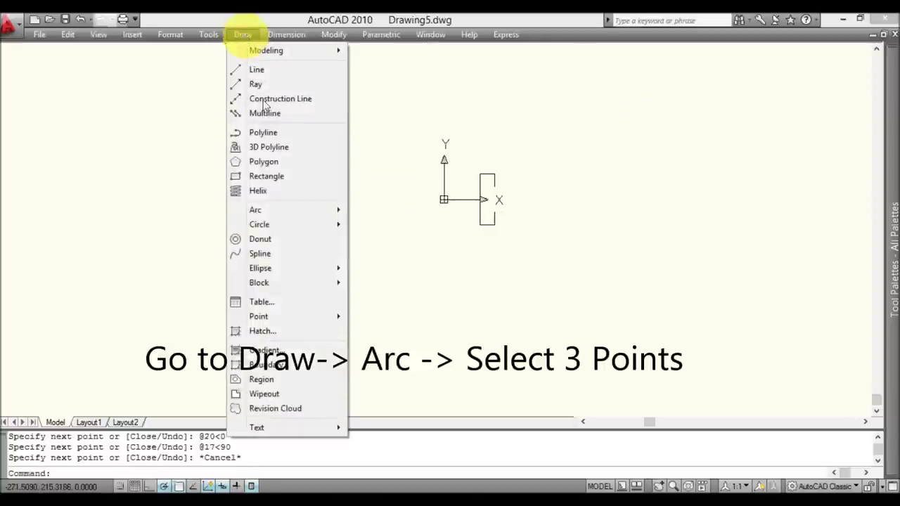
click(280, 209)
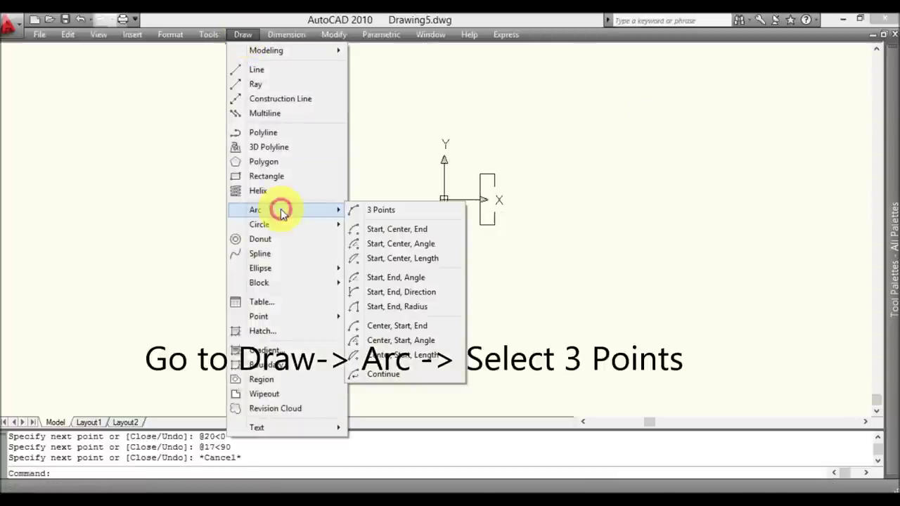
click(405, 217)
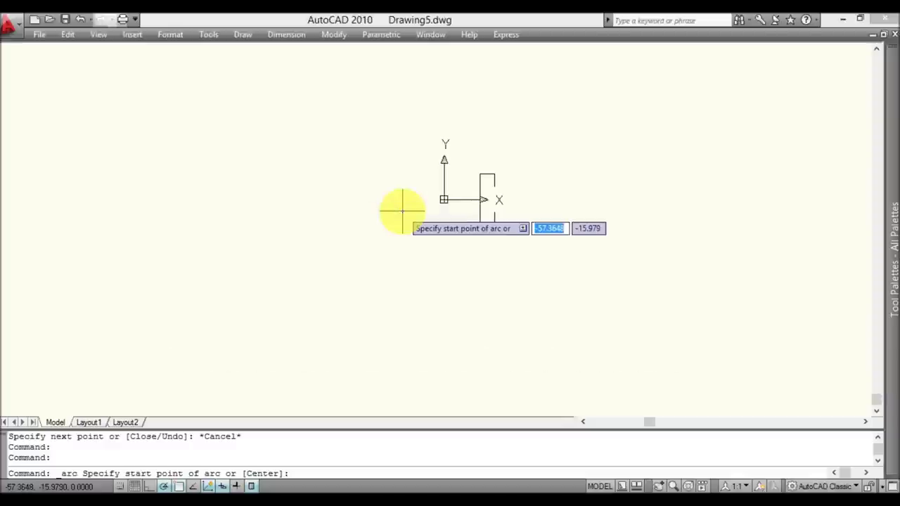
text(70)
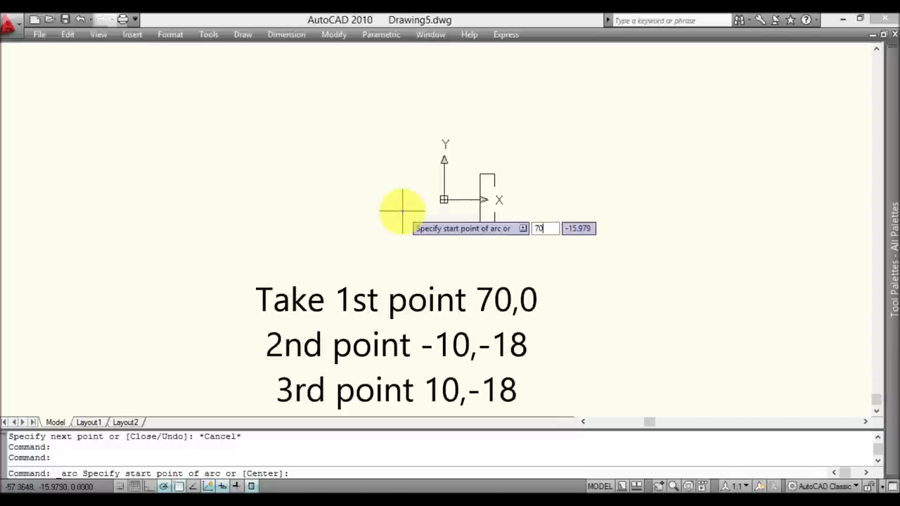
text(,18)
key(Return)
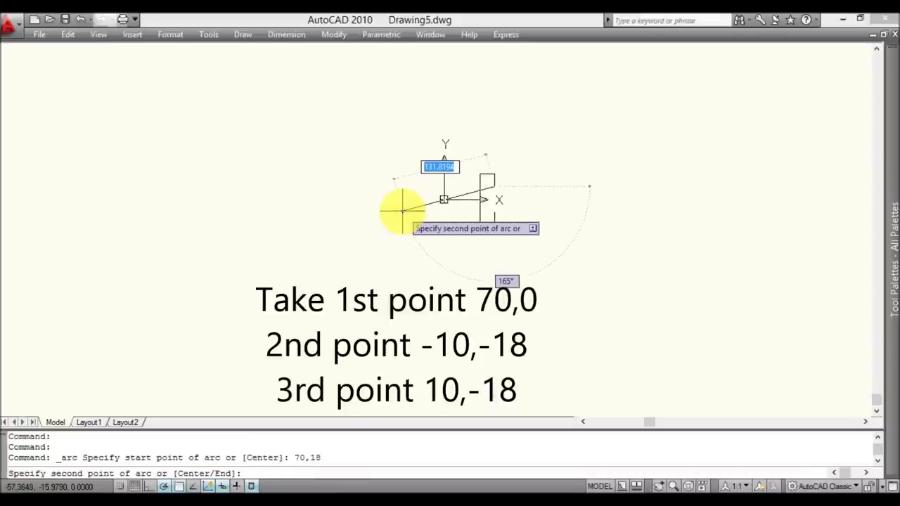
text(-)
text(10)
text(,-18)
key(Return)
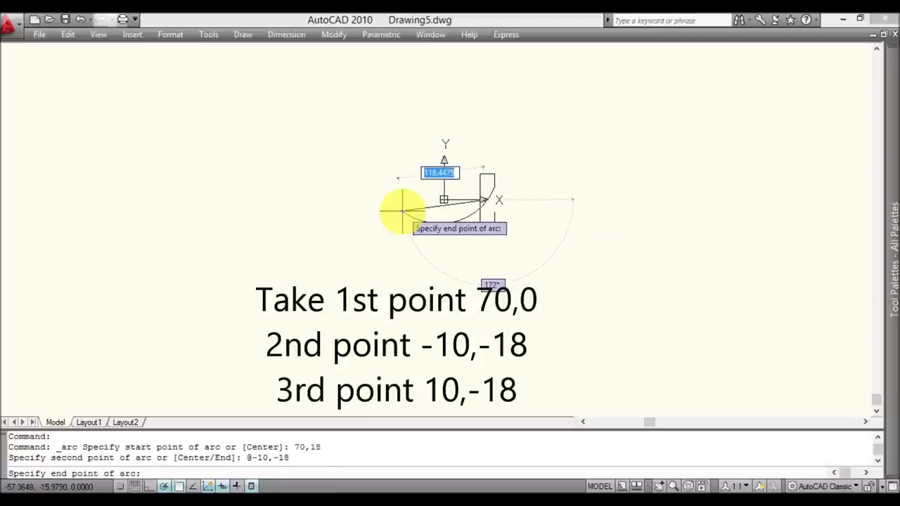
text(10)
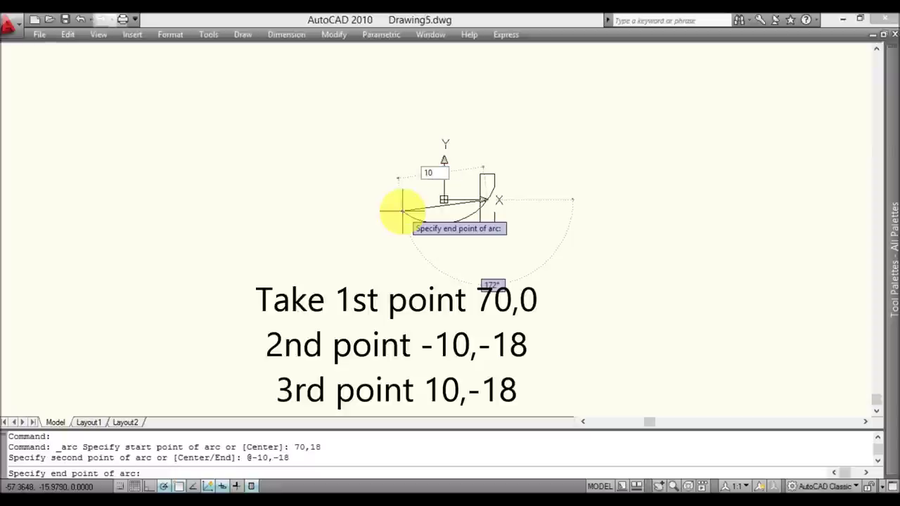
text(,)
text(-)
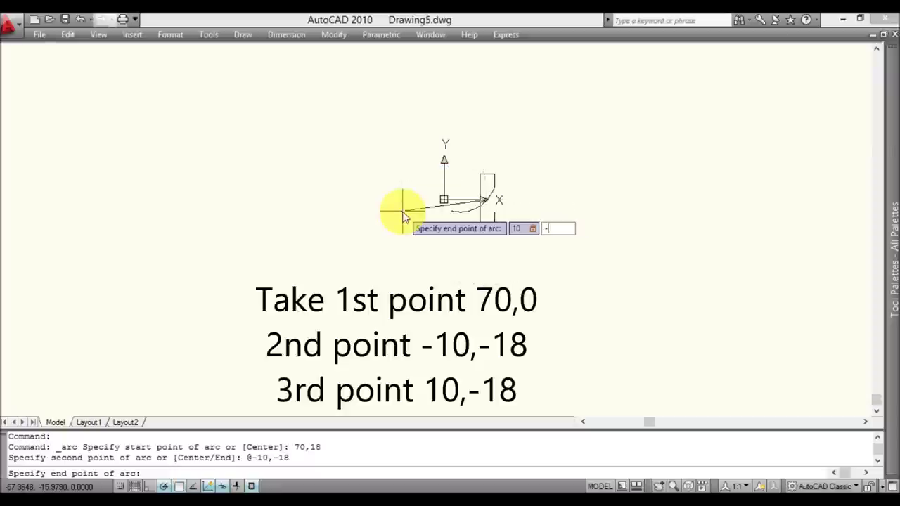
text(18)
key(Return)
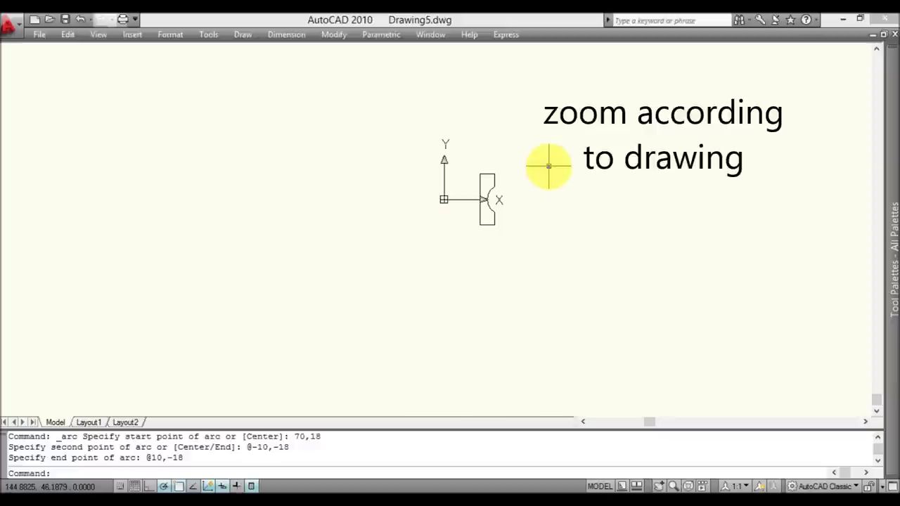
- Zoom in and window-select all six profile objects to convert them into a region
scroll(335, 183, up, 2)
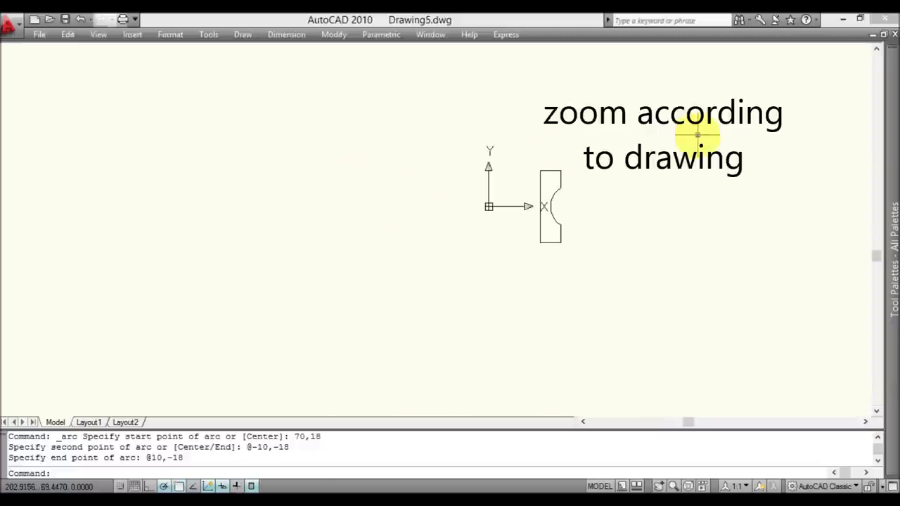
scroll(697, 134, up, 2)
scroll(250, 187, up, 2)
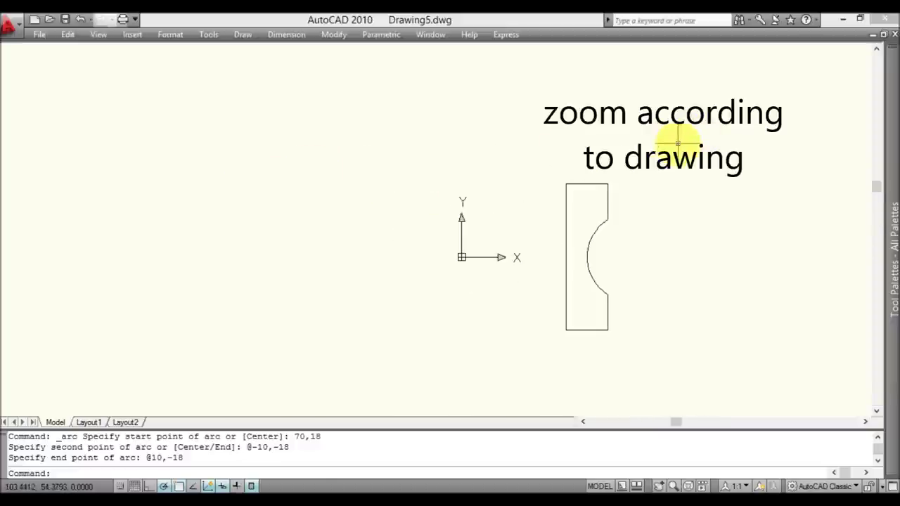
scroll(733, 265, up, 2)
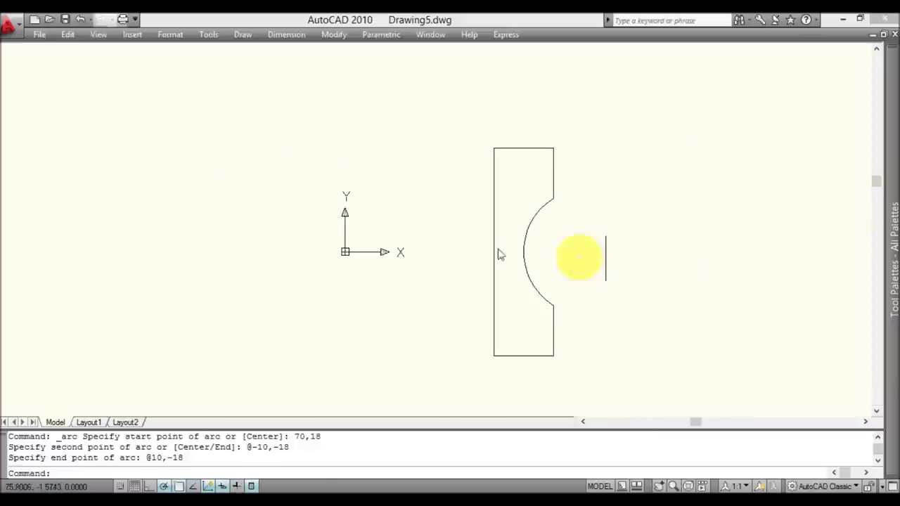
click(242, 35)
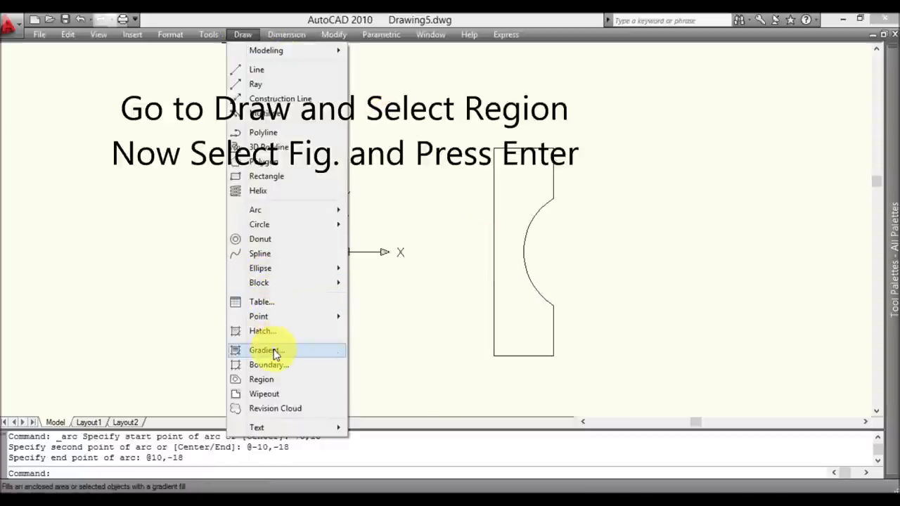
click(296, 380)
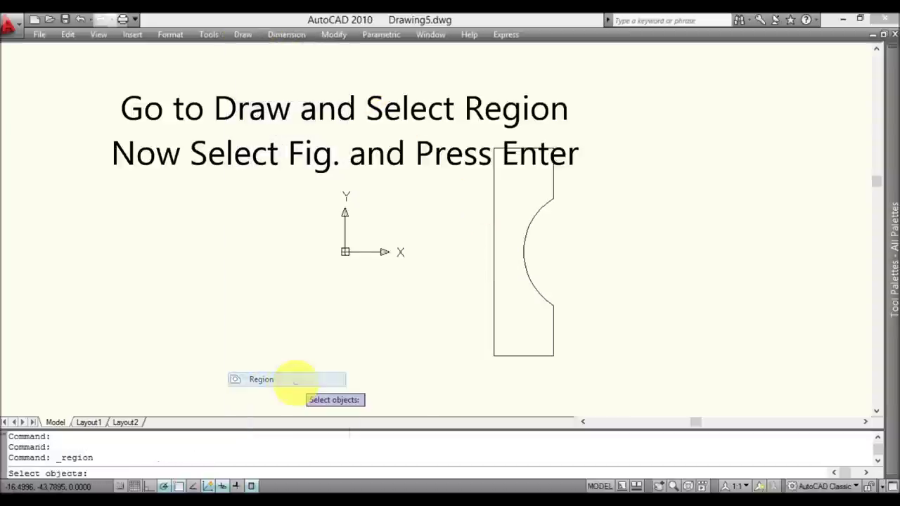
click(569, 382)
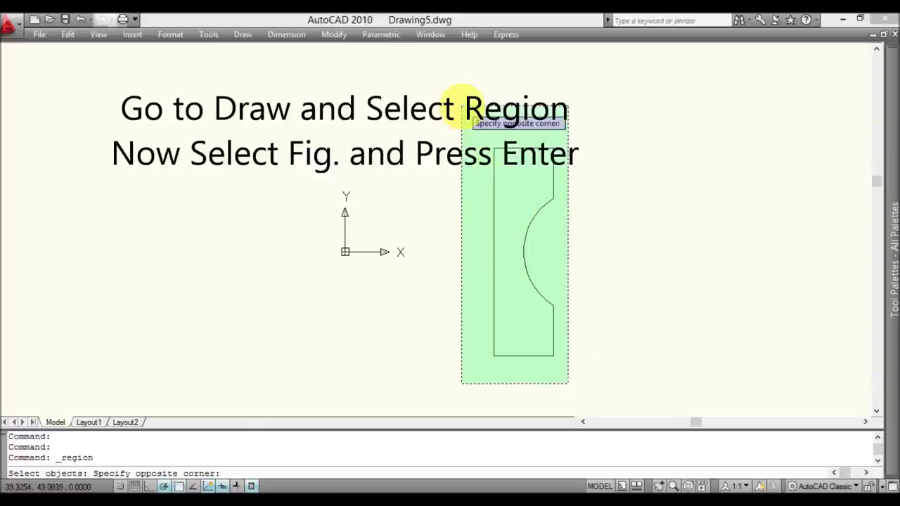
click(461, 106)
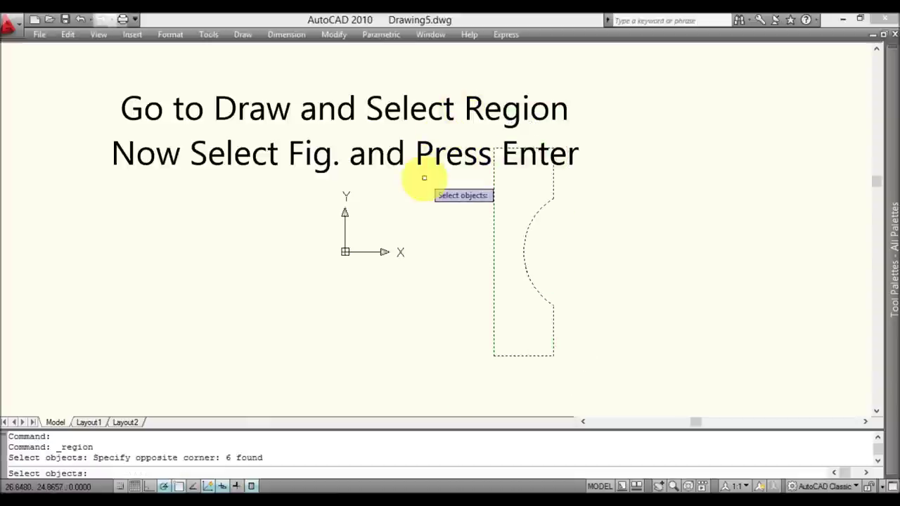
key(Return)
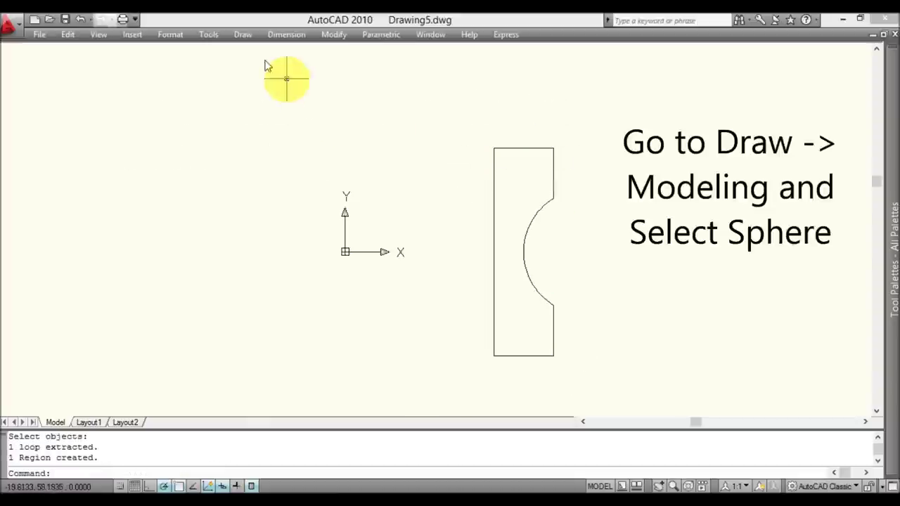
- Create a solid sphere centred at 80,0 with radius 19.5
click(250, 36)
mouse_move(266, 50)
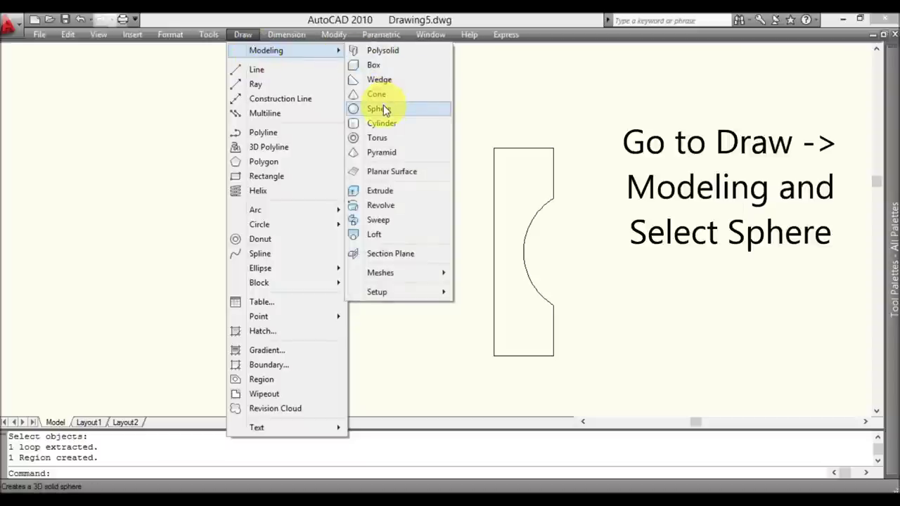
click(383, 109)
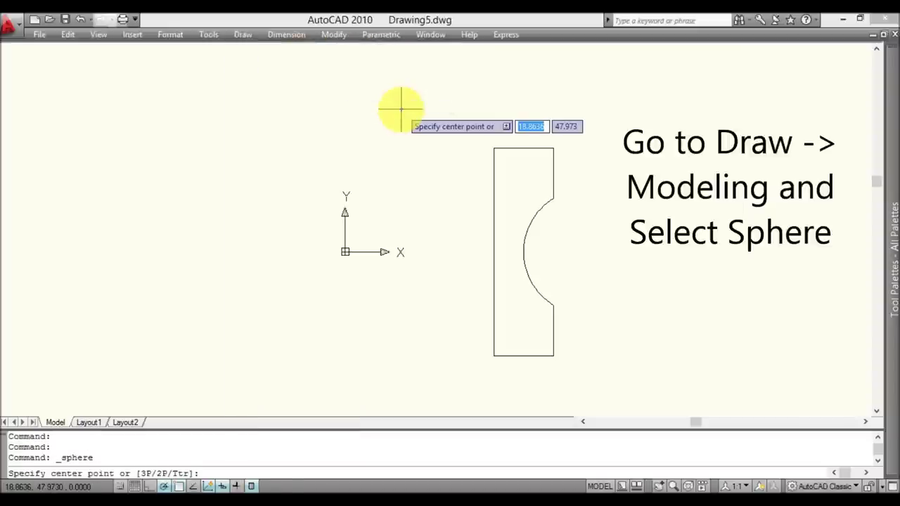
text(80)
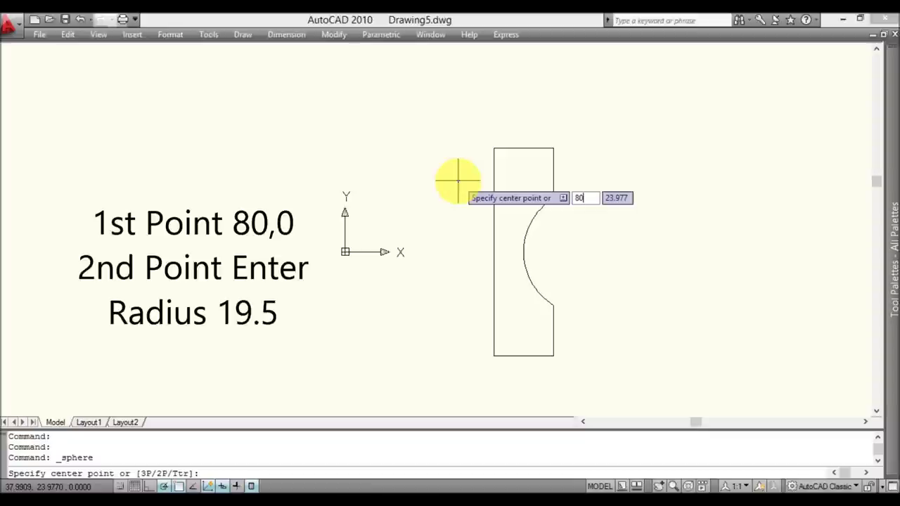
text(,)
text(0)
key(Return)
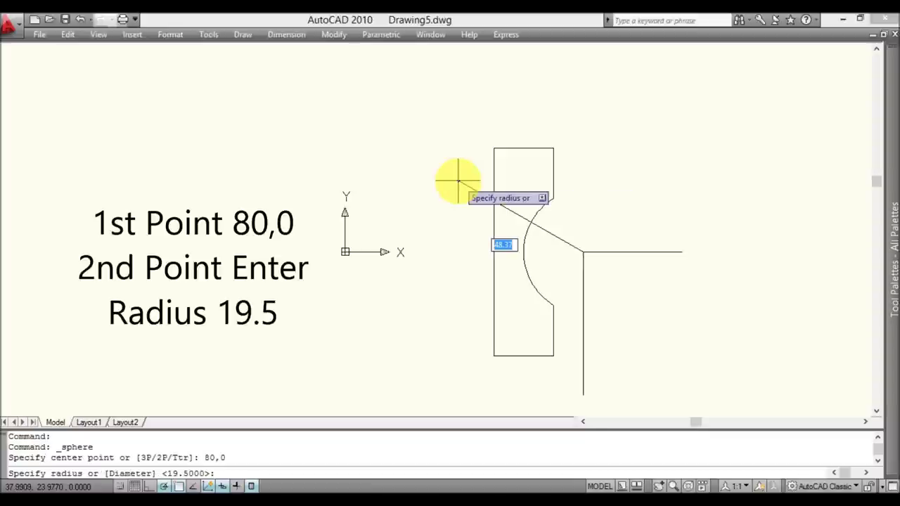
text(19.5)
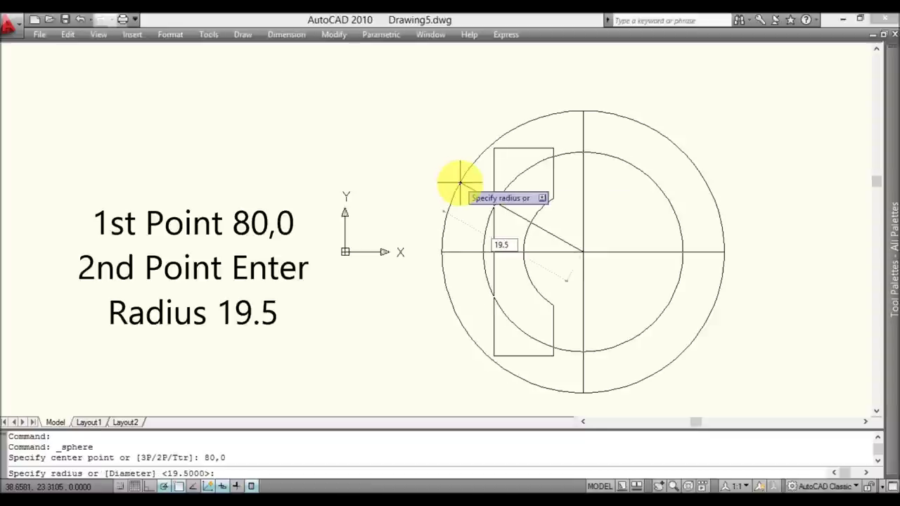
key(Return)
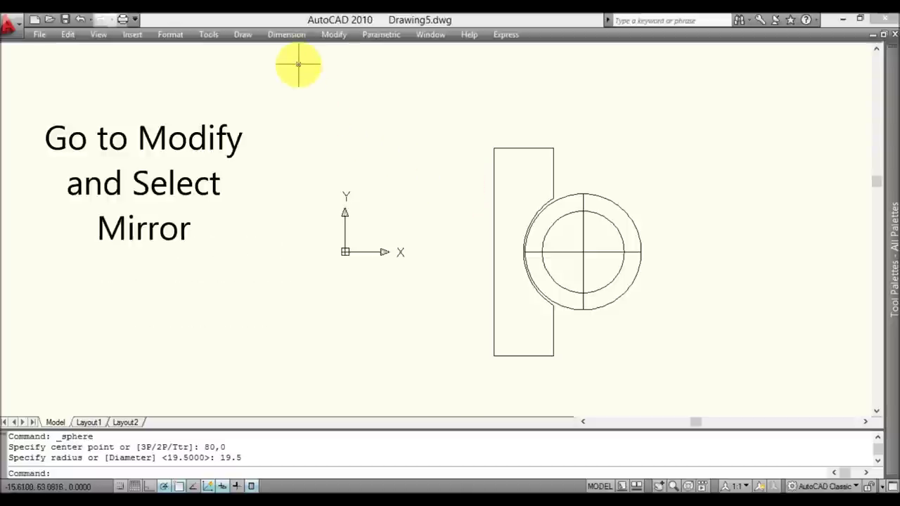
- Mirror the profile region about a vertical line from 80,0 to @1<270, keeping the original
click(337, 35)
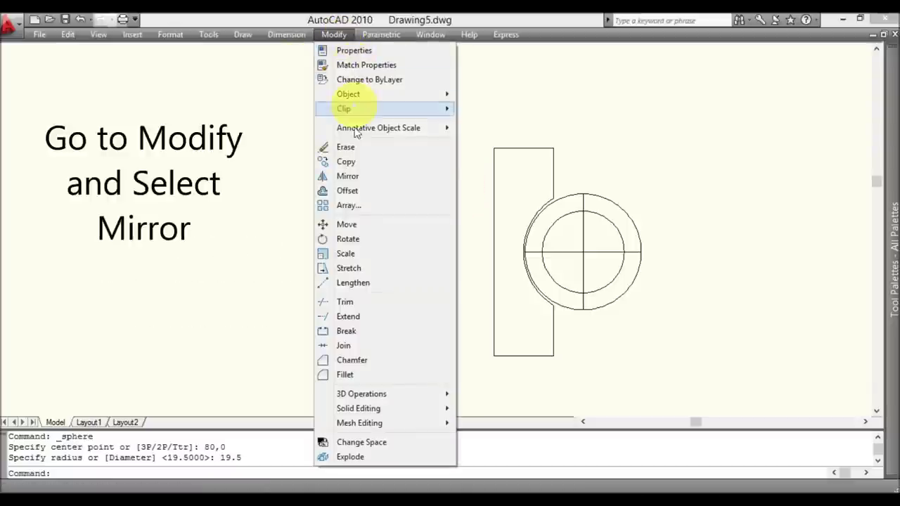
click(350, 176)
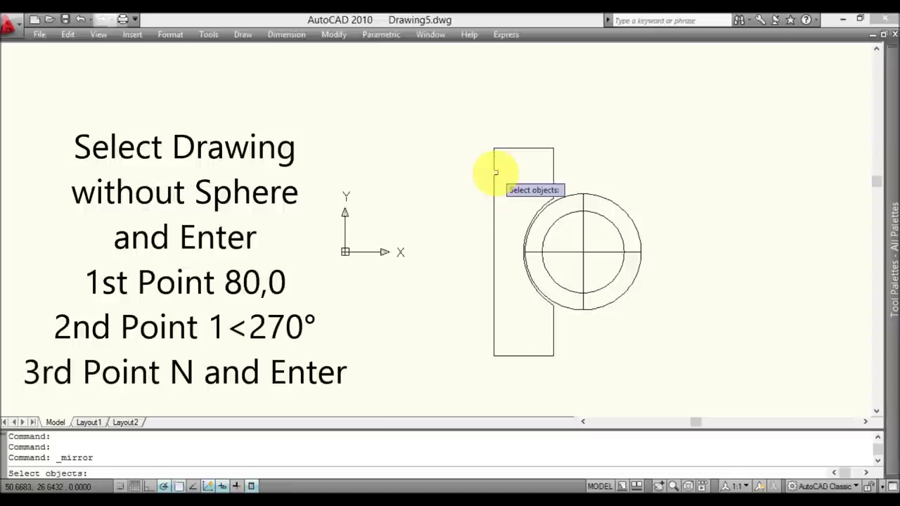
click(495, 172)
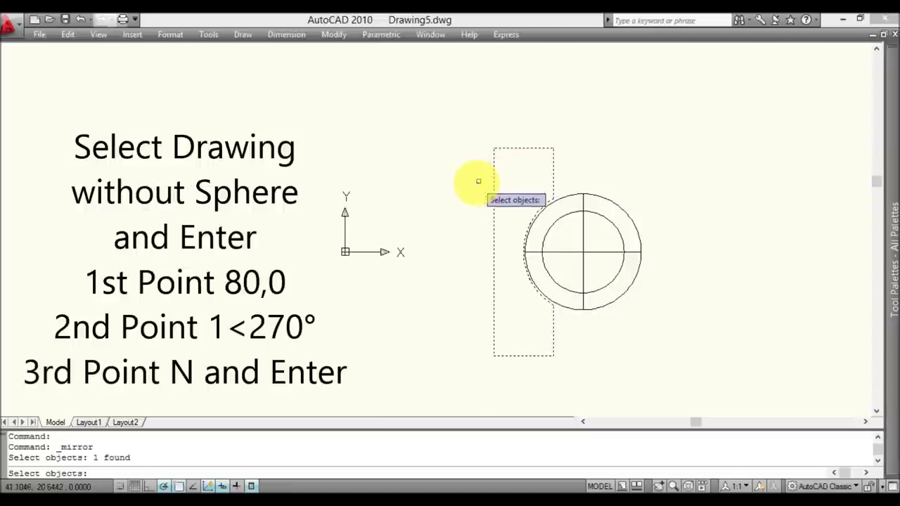
key(Return)
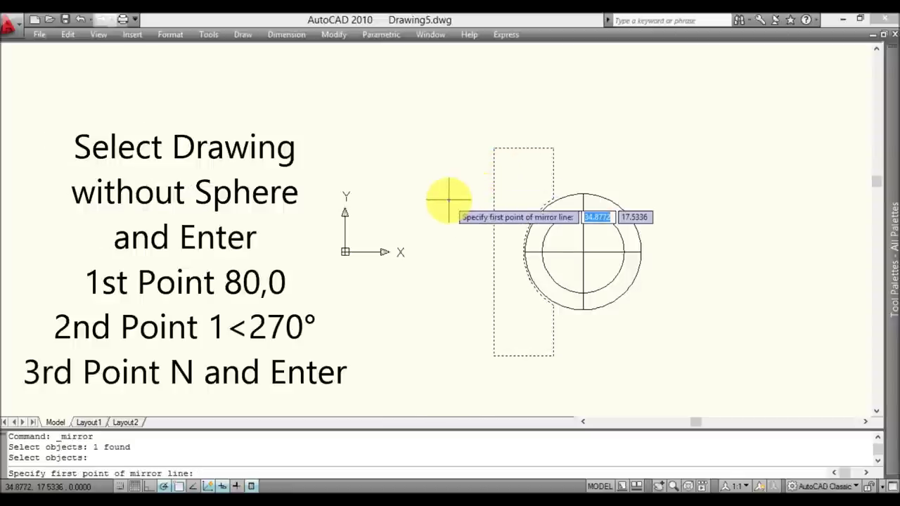
text(80)
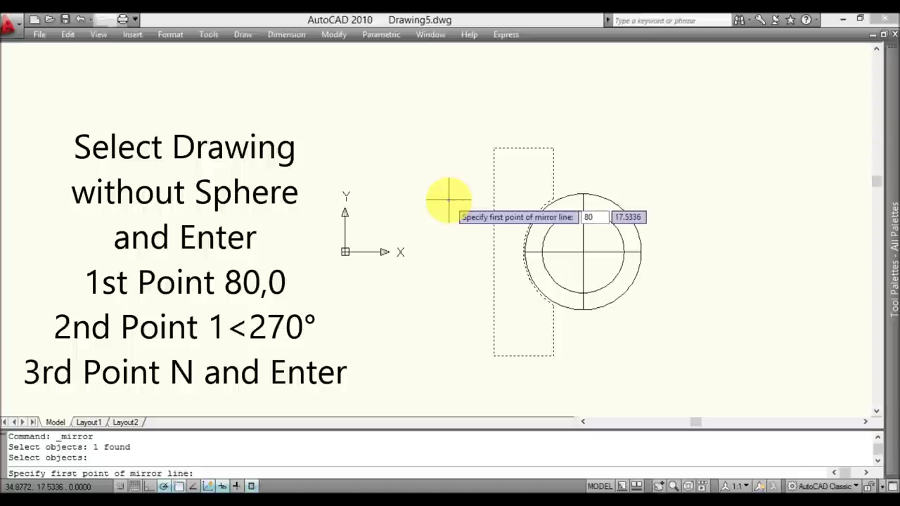
text(,)
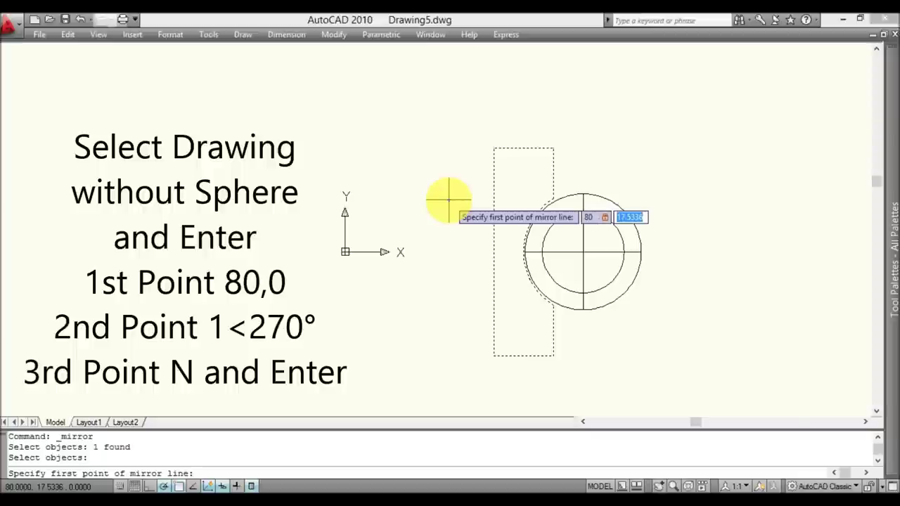
text(0)
key(Return)
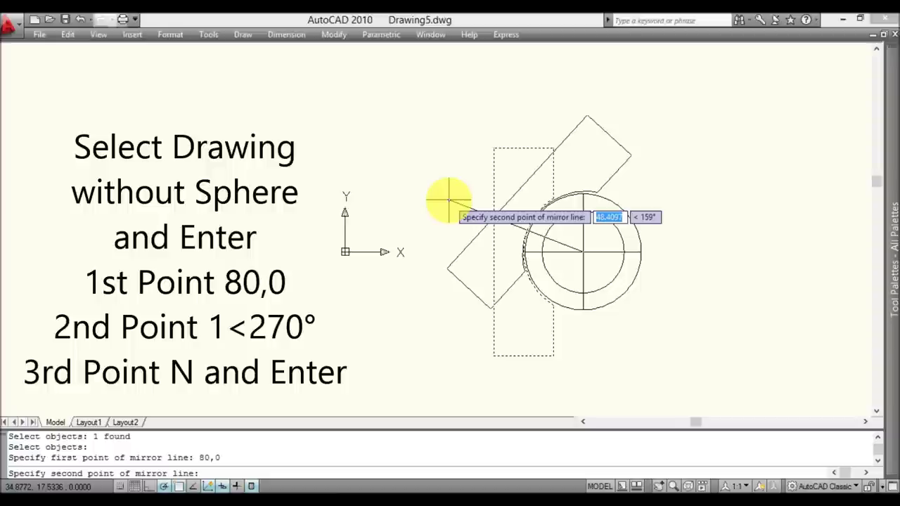
text(1)
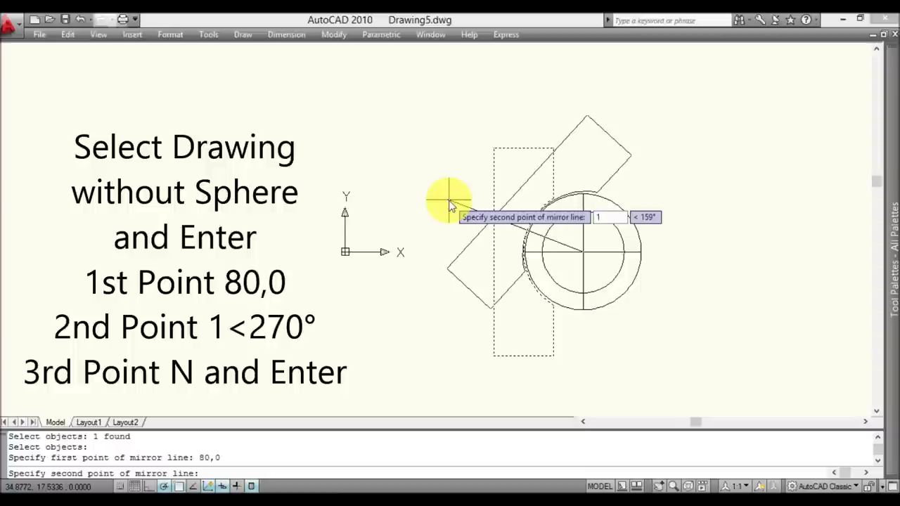
text(<270)
key(Return)
text(n)
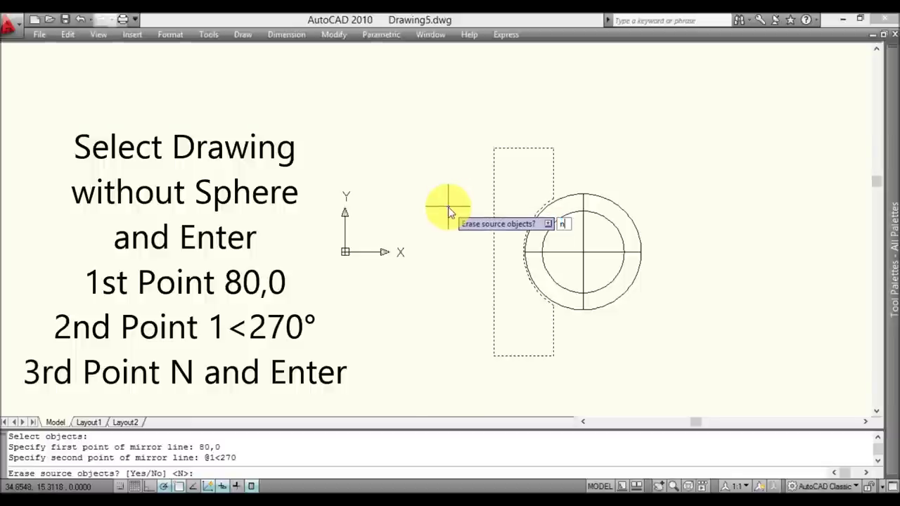
key(Return)
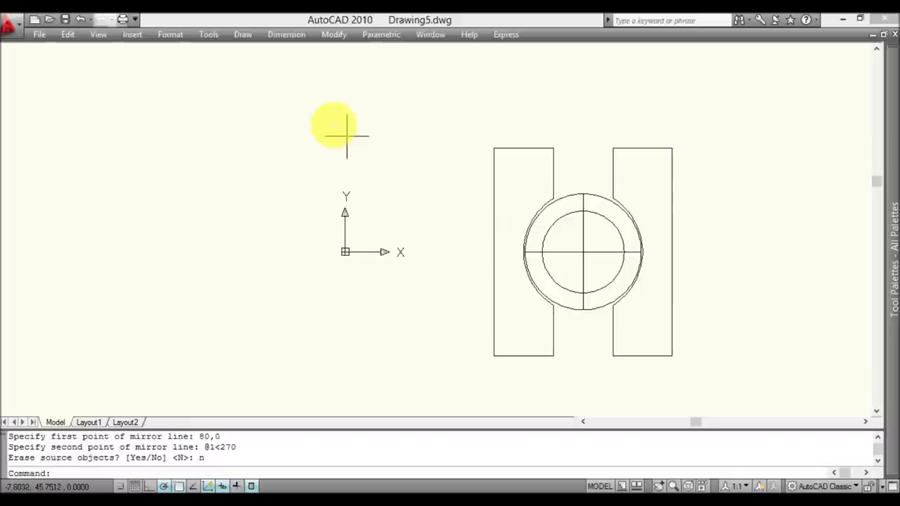
- Revolve both profile regions 360° about the vertical axis through 0,0
click(245, 39)
mouse_move(266, 50)
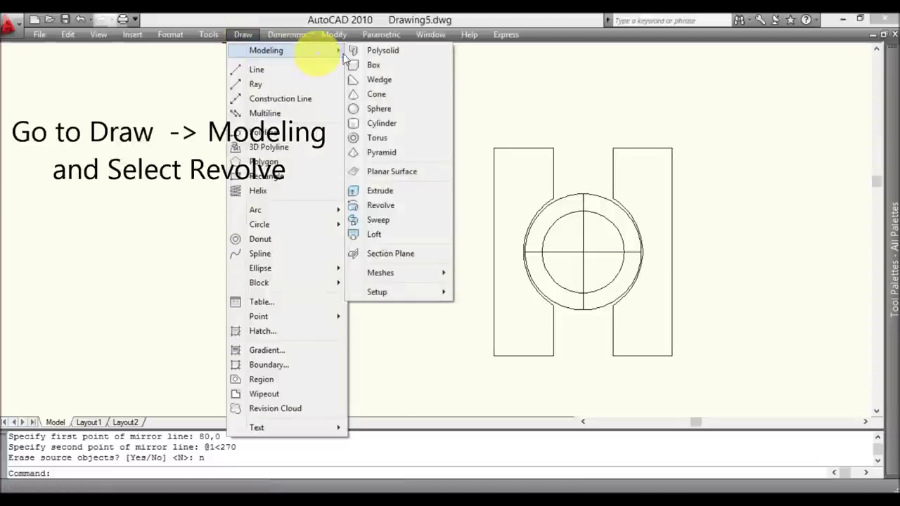
click(387, 208)
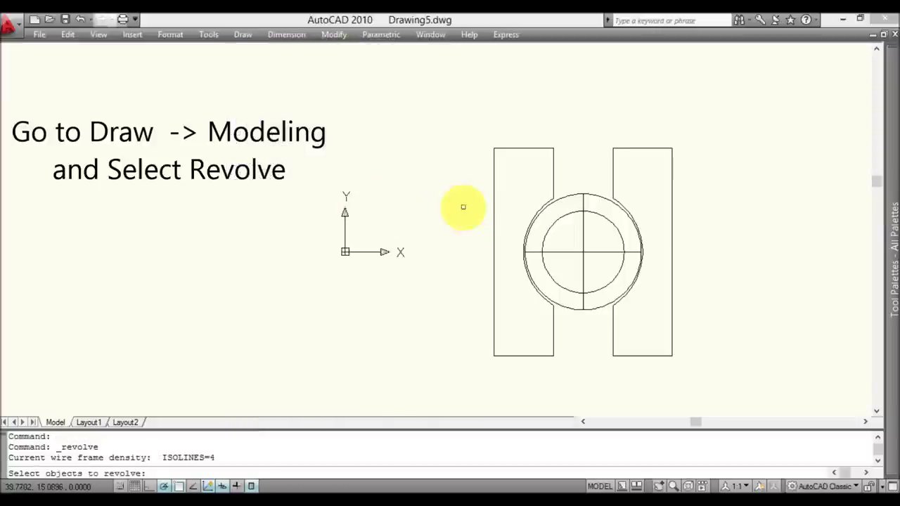
click(494, 192)
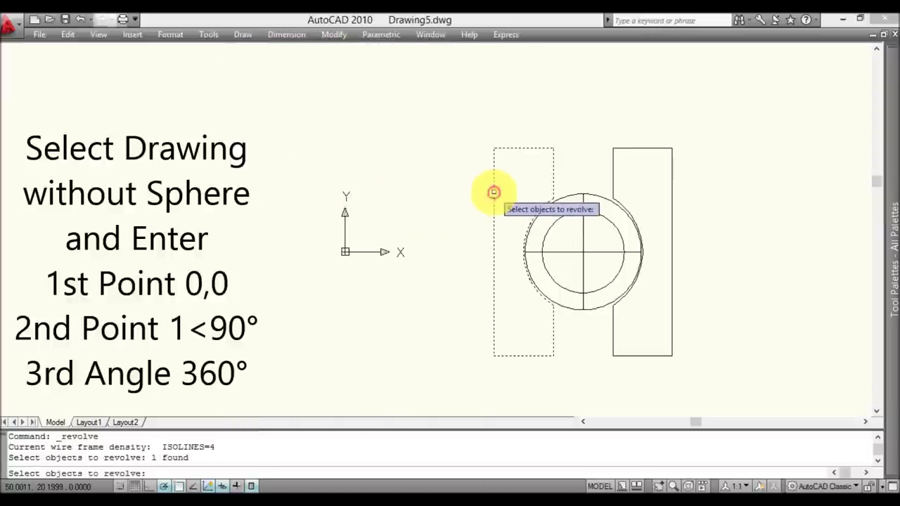
click(614, 170)
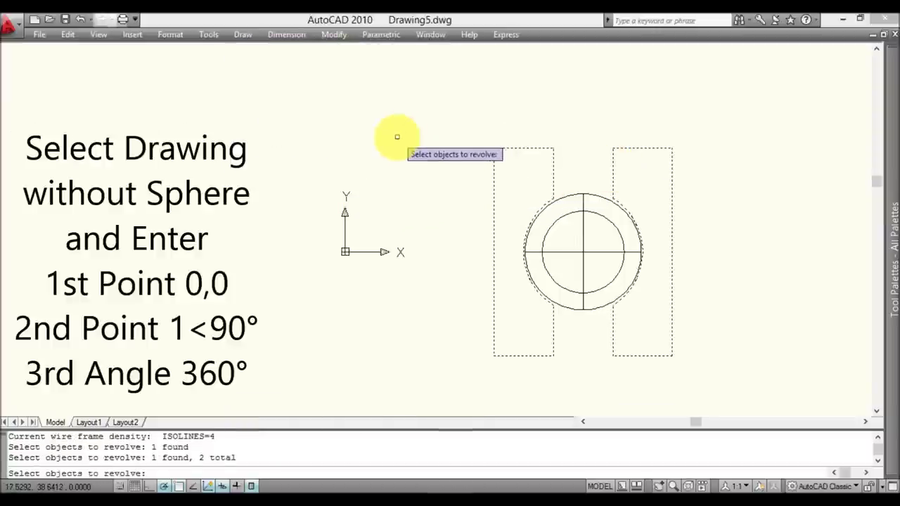
key(Return)
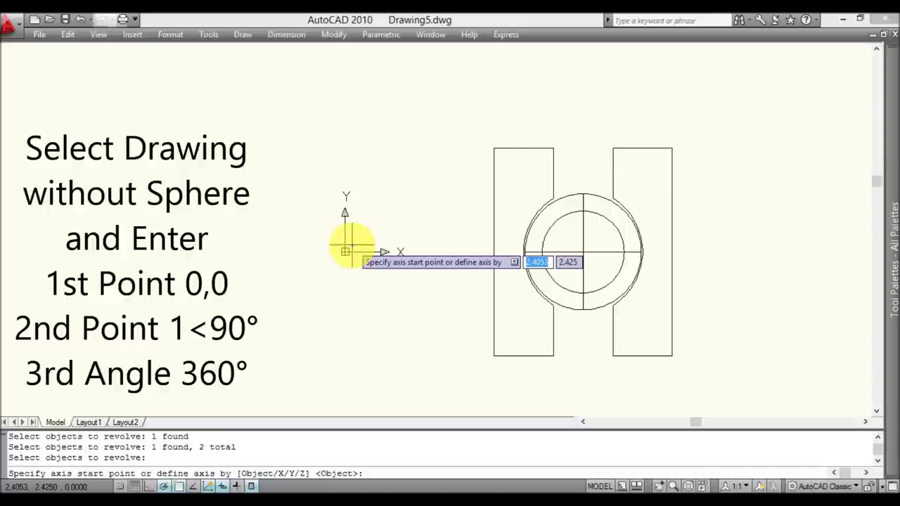
text(0)
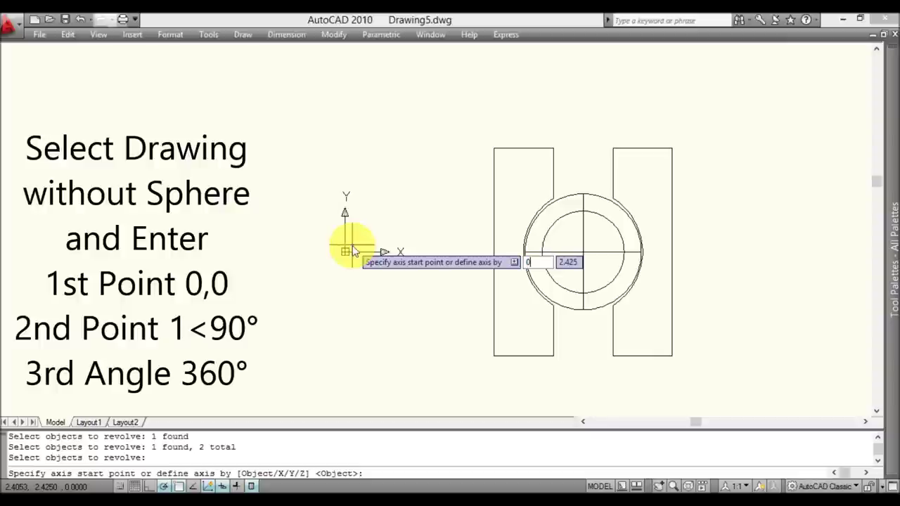
text(,)
key(Return)
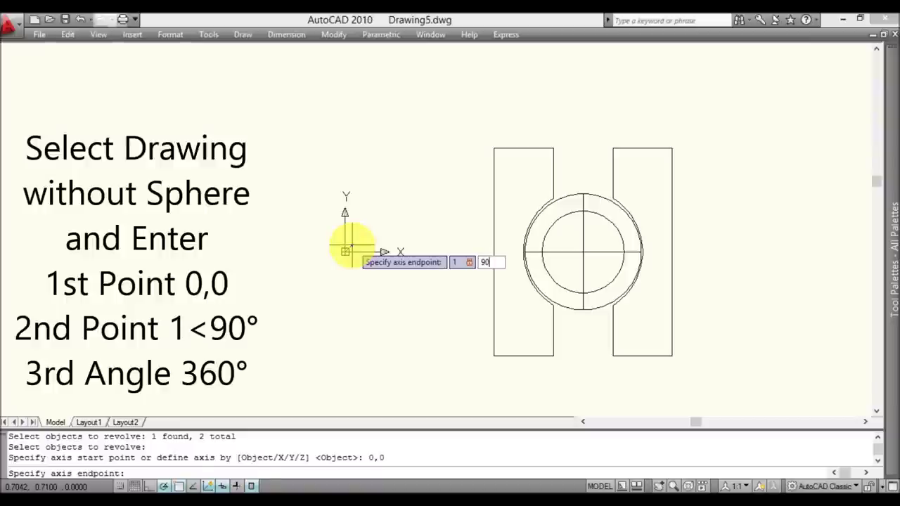
key(Return)
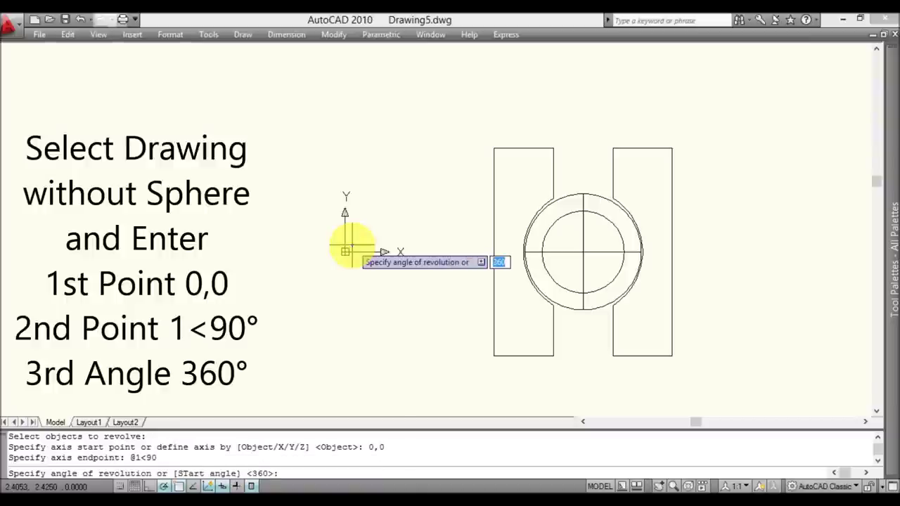
text(360)
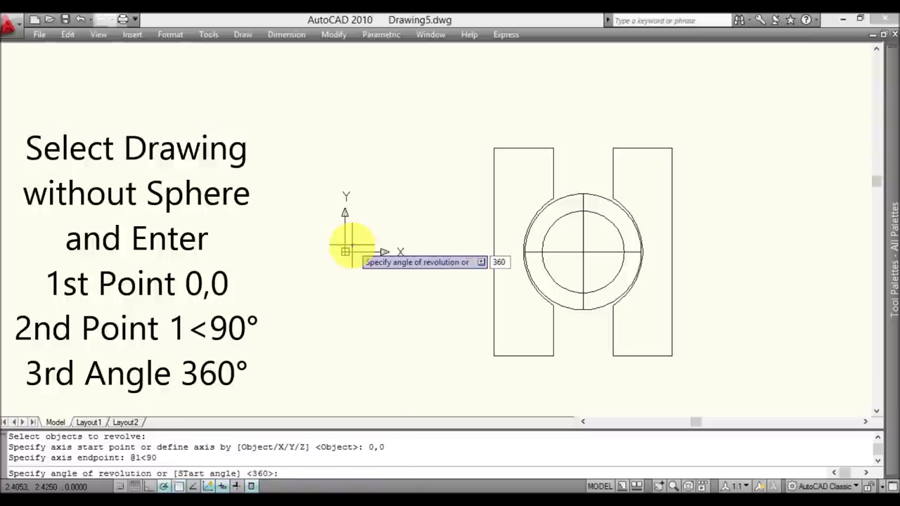
key(Return)
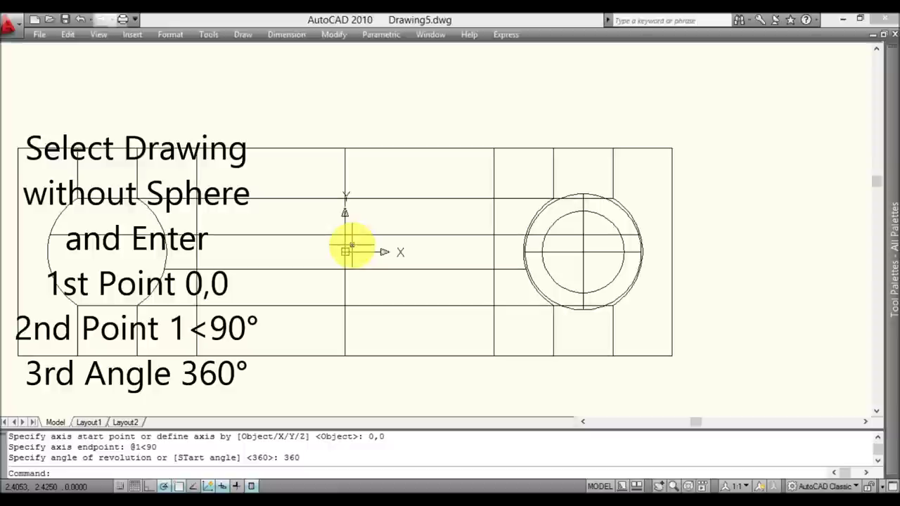
click(97, 36)
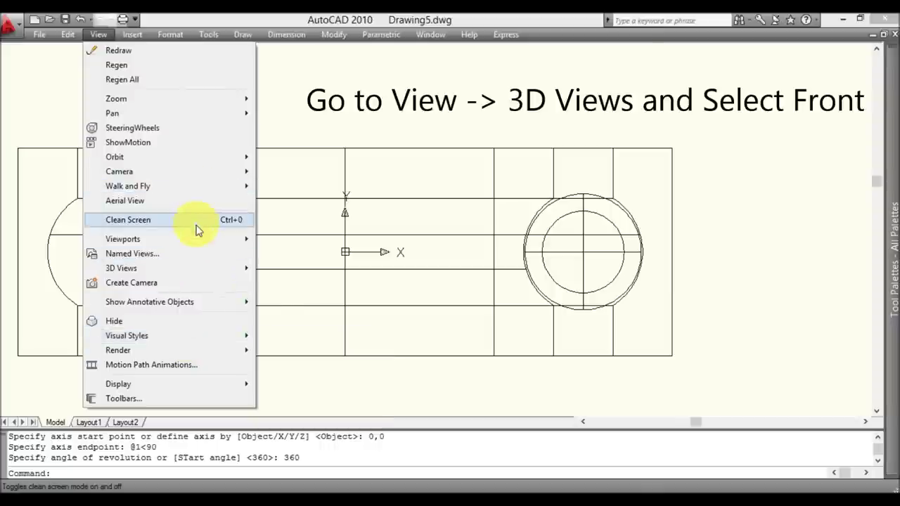
mouse_move(121, 268)
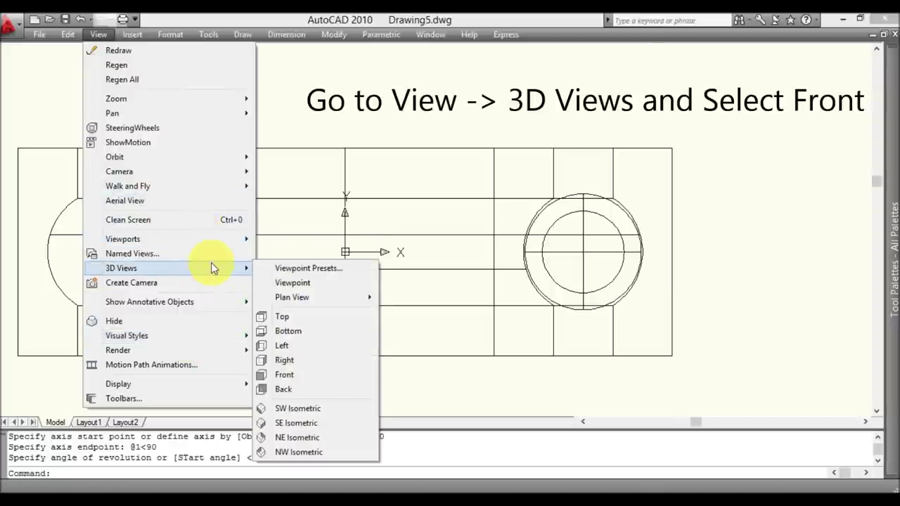
- Switch to the Front preset 3D view
click(293, 374)
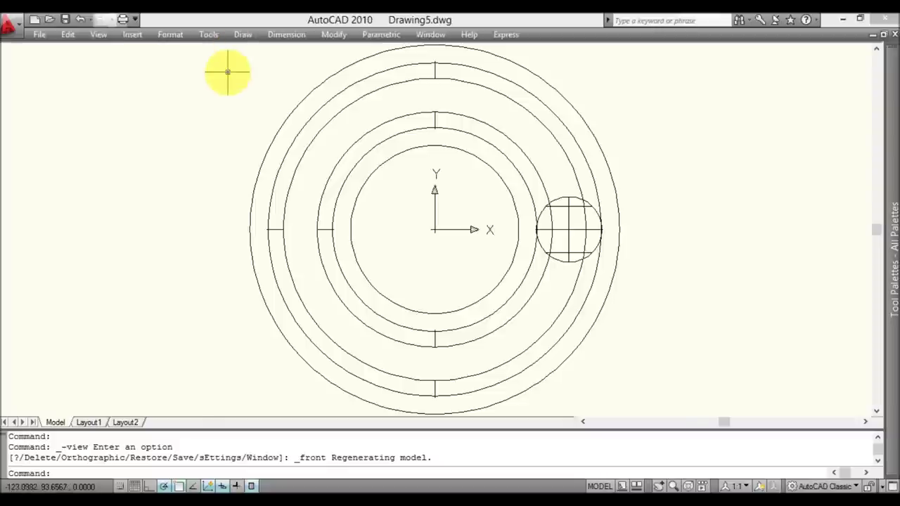
click(334, 35)
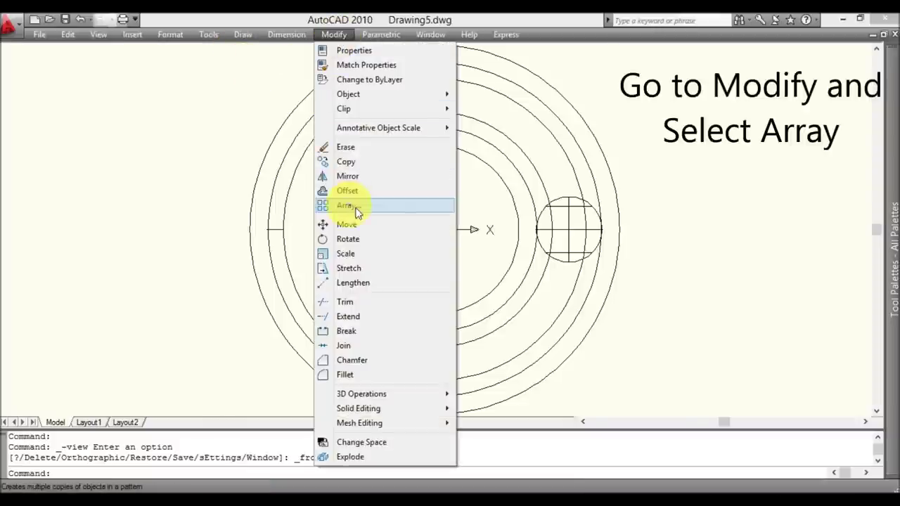
- Polar-array the sphere into 12 copies over 360° around centre 0,0
click(384, 205)
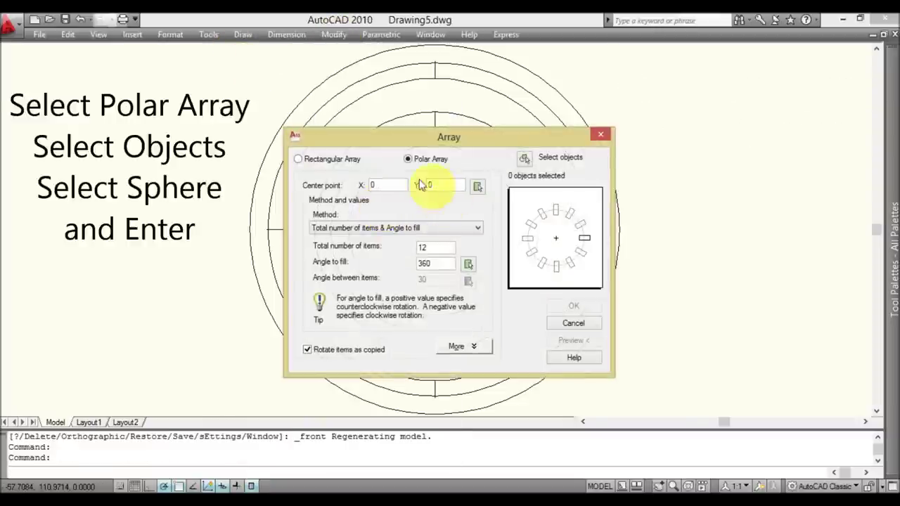
click(525, 158)
click(556, 207)
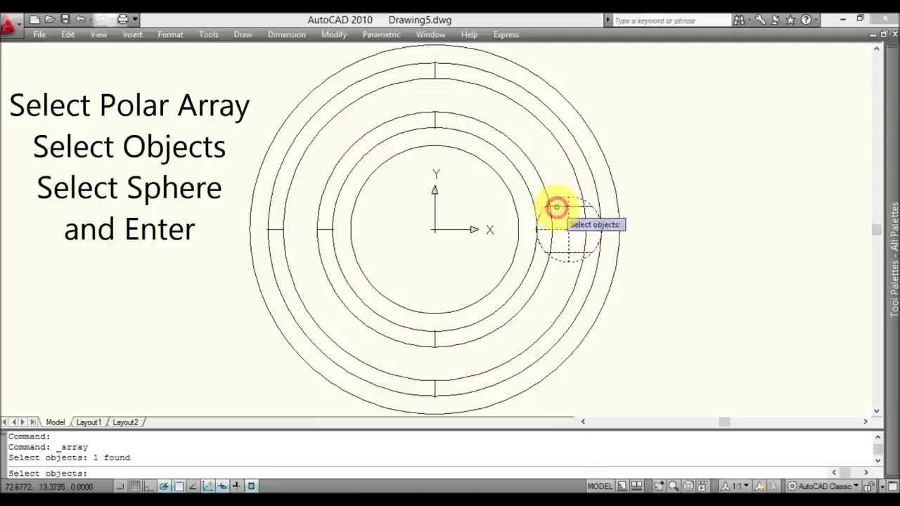
key(Return)
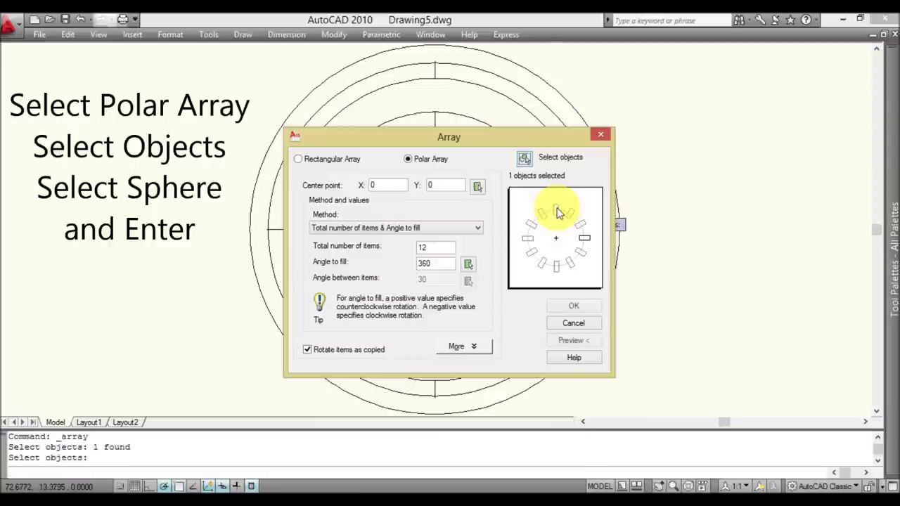
click(477, 185)
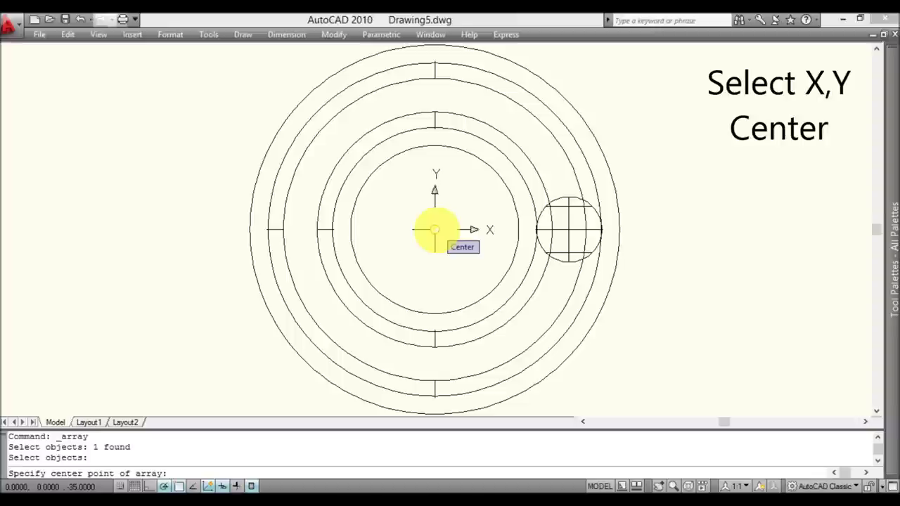
click(434, 229)
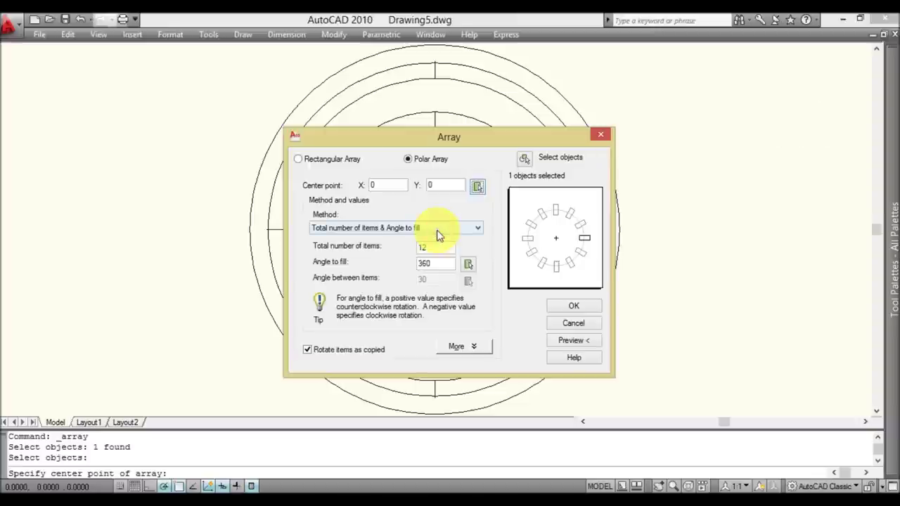
drag(442, 247, 403, 246)
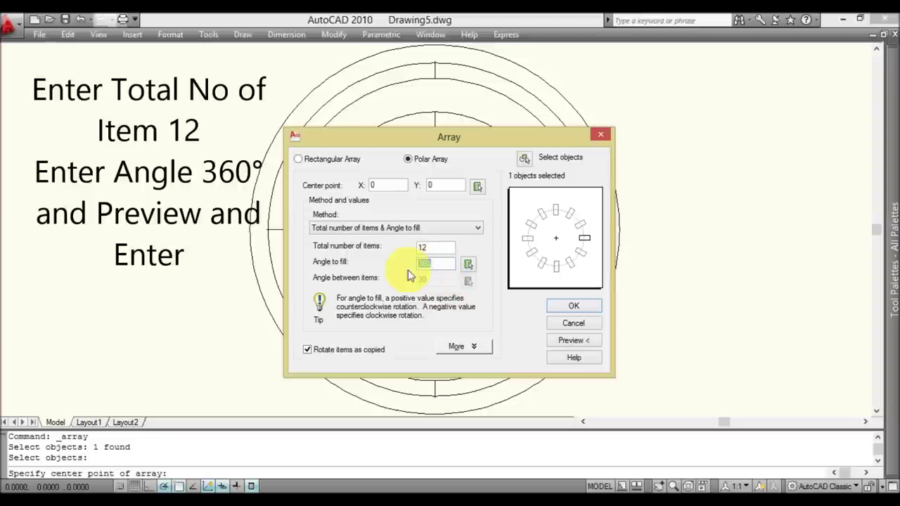
text(36)
click(571, 341)
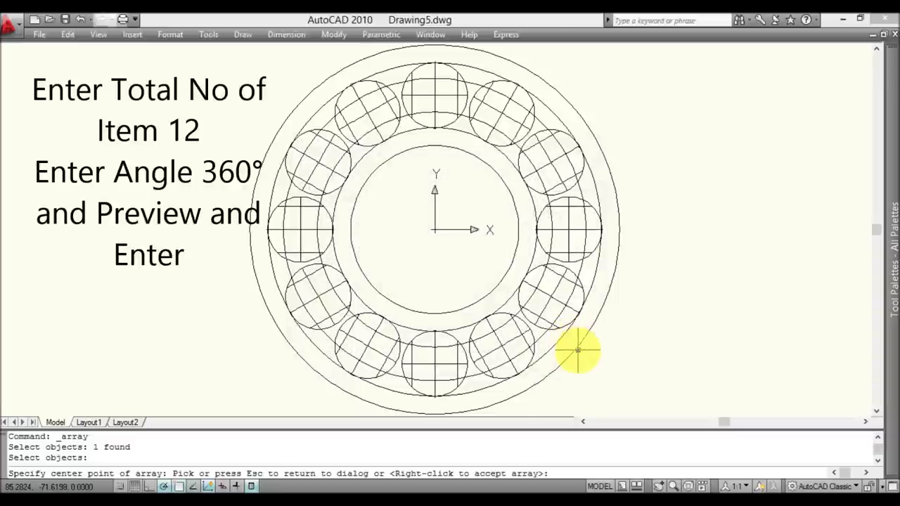
key(Return)
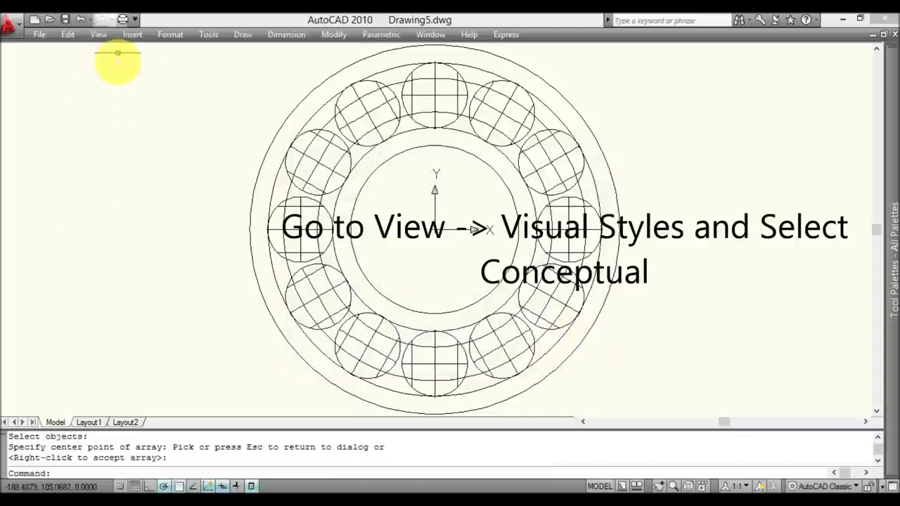
- Switch the bearing display from wireframe to the Conceptual shaded visual style
click(99, 34)
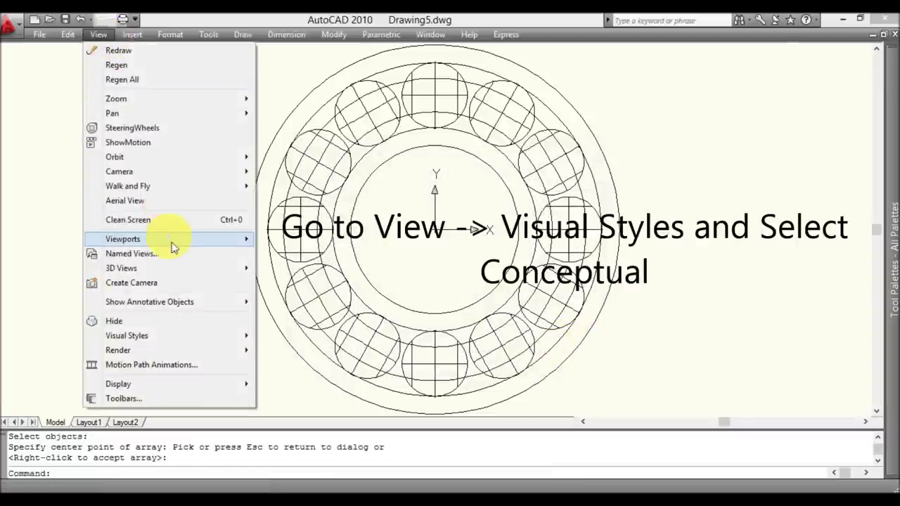
click(188, 344)
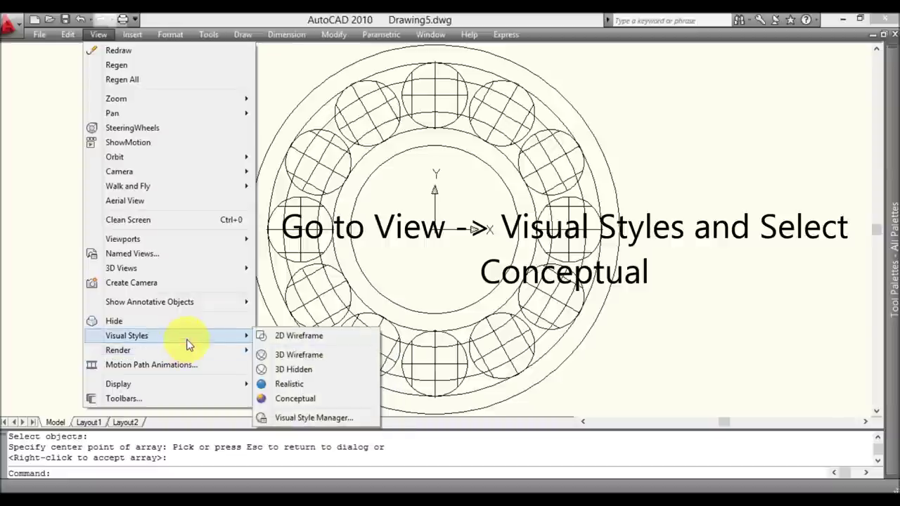
click(345, 406)
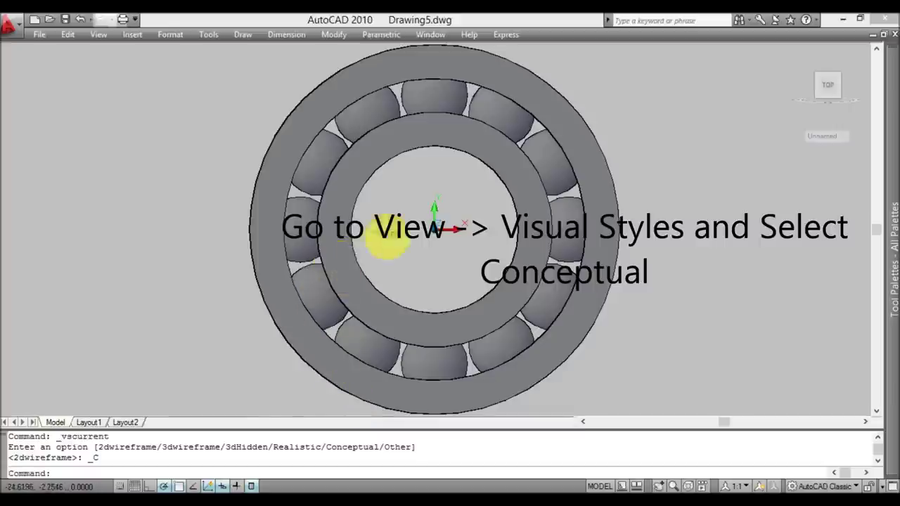
click(97, 35)
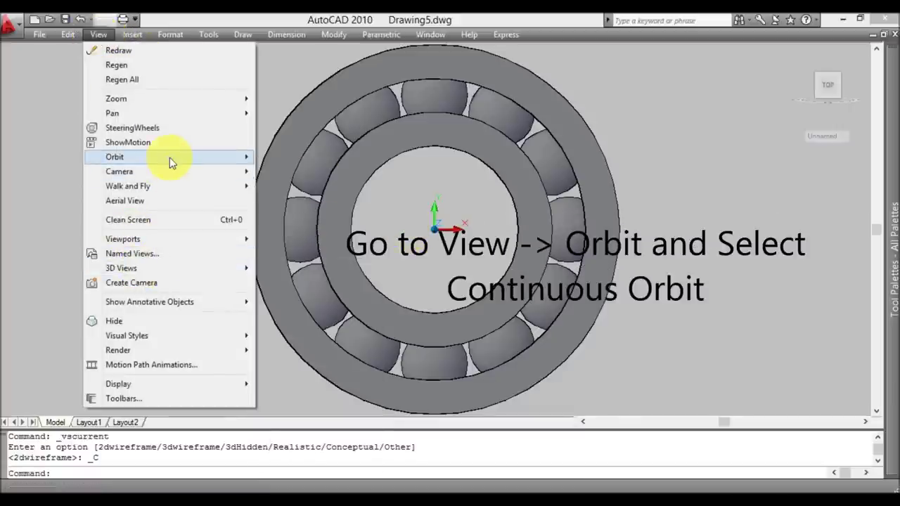
- Spin the bearing with Continuous Orbit, then use the ViewCube for edge-on and angled top views
mouse_move(115, 156)
click(325, 185)
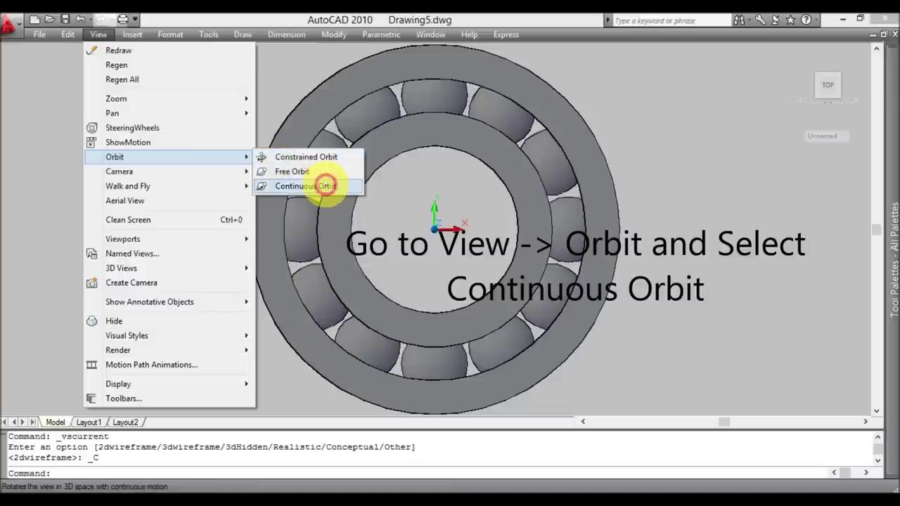
drag(500, 121, 452, 195)
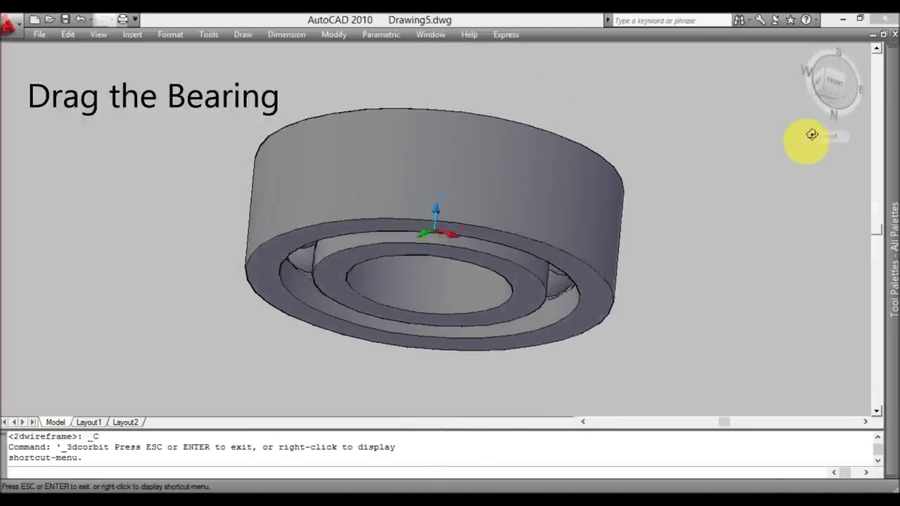
key(Escape)
click(821, 85)
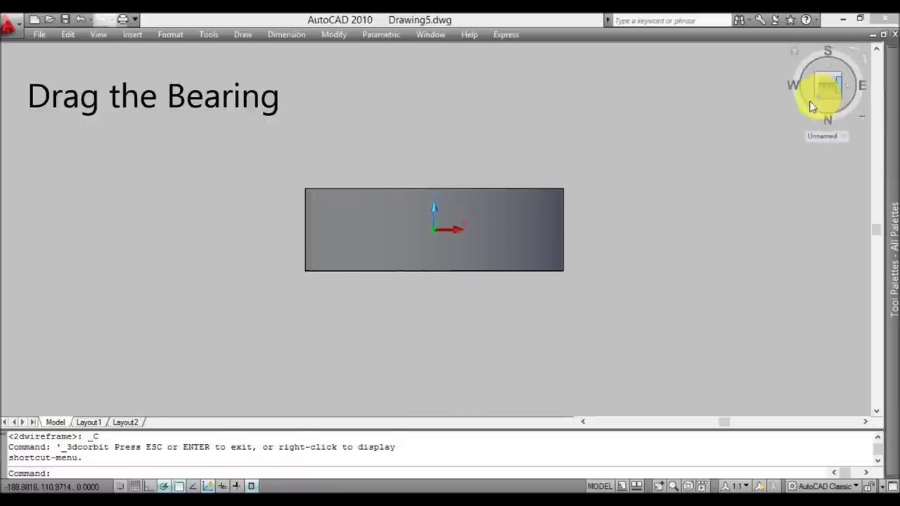
click(826, 67)
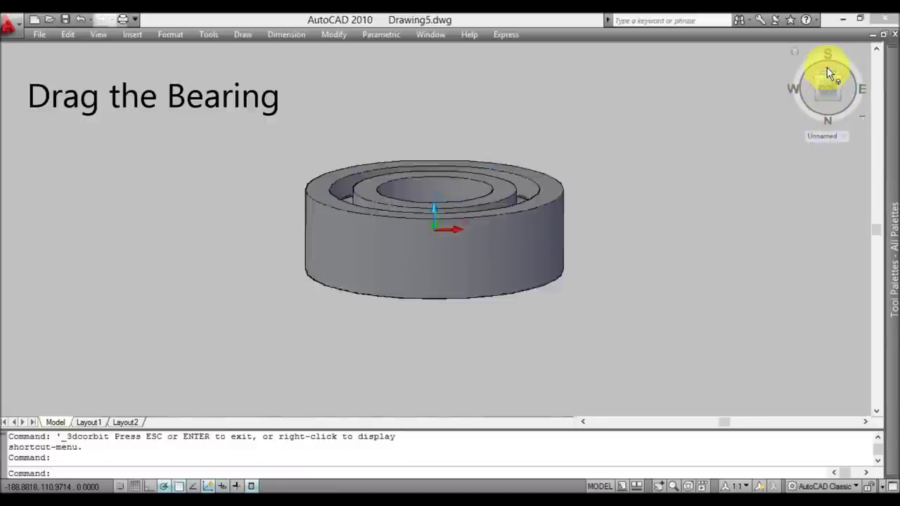